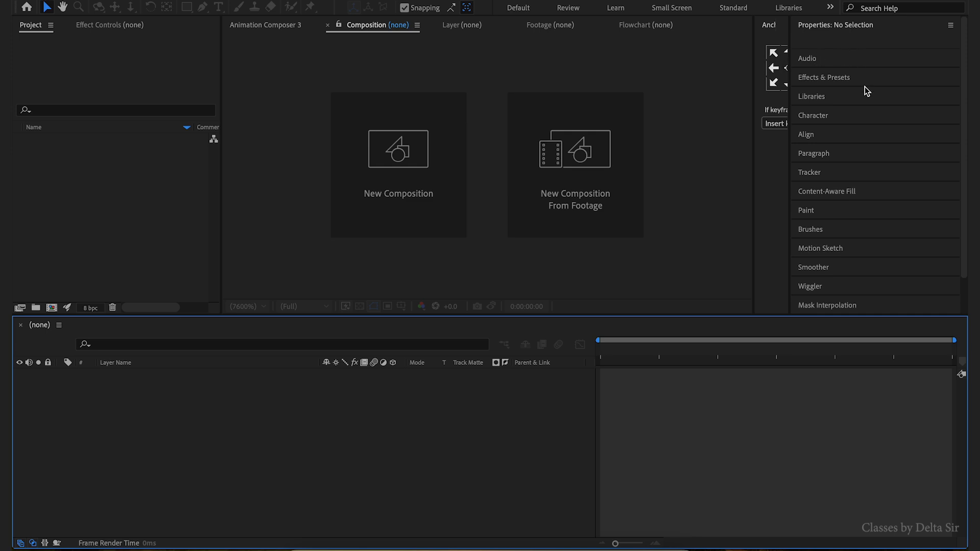
- Create a new HD 1920×1080, 29.97 fps composition with a 6-second duration
click(84, 248)
click(52, 307)
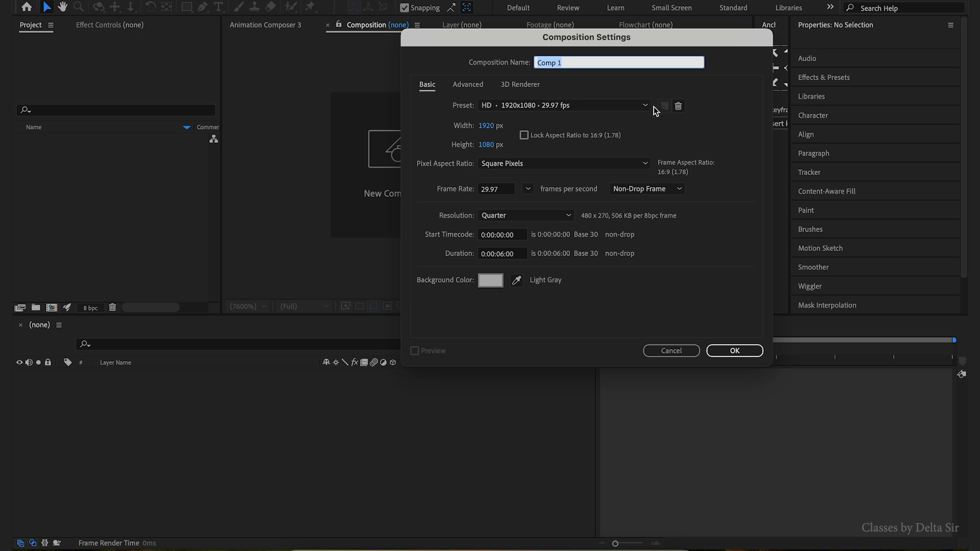
click(738, 351)
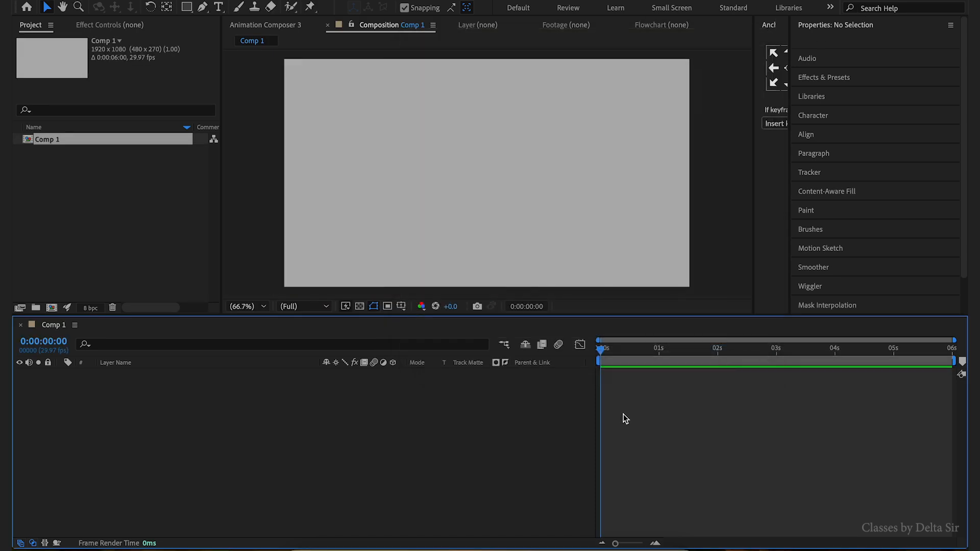
- Add a text layer in the composition reading "Hey!"
key(End)
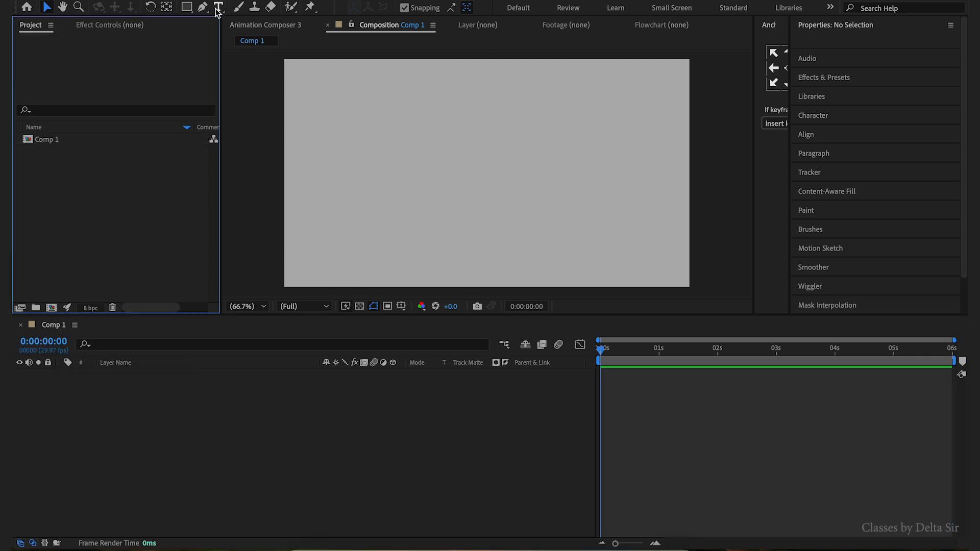
click(218, 8)
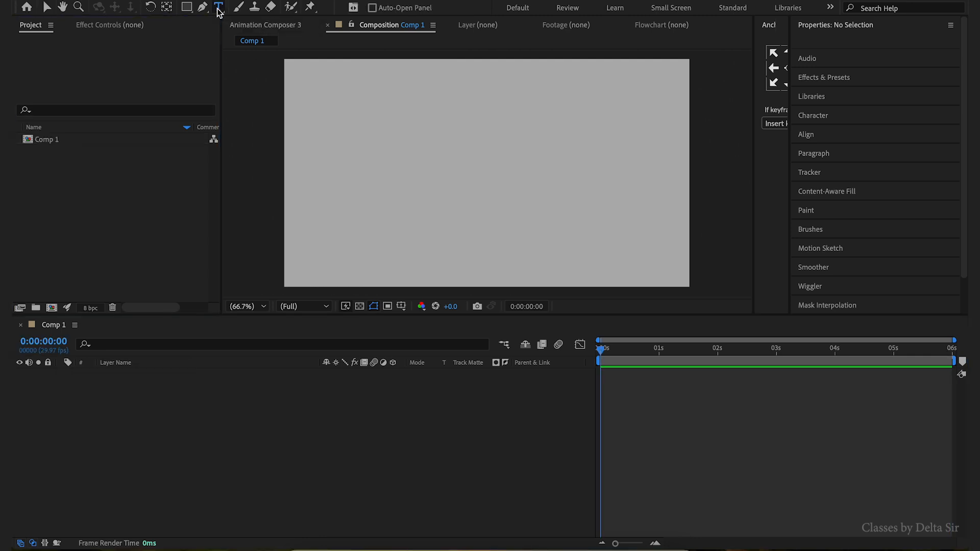
click(389, 127)
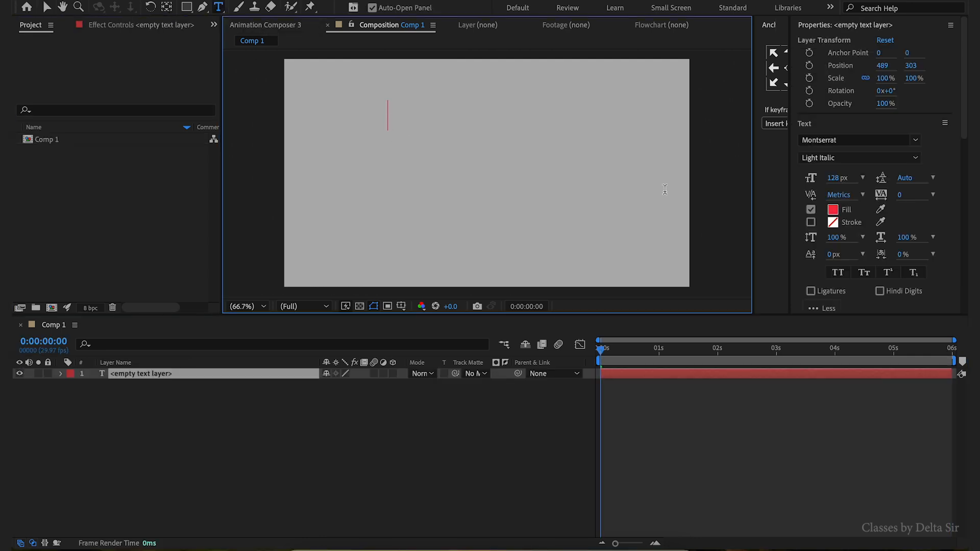
text(Hey)
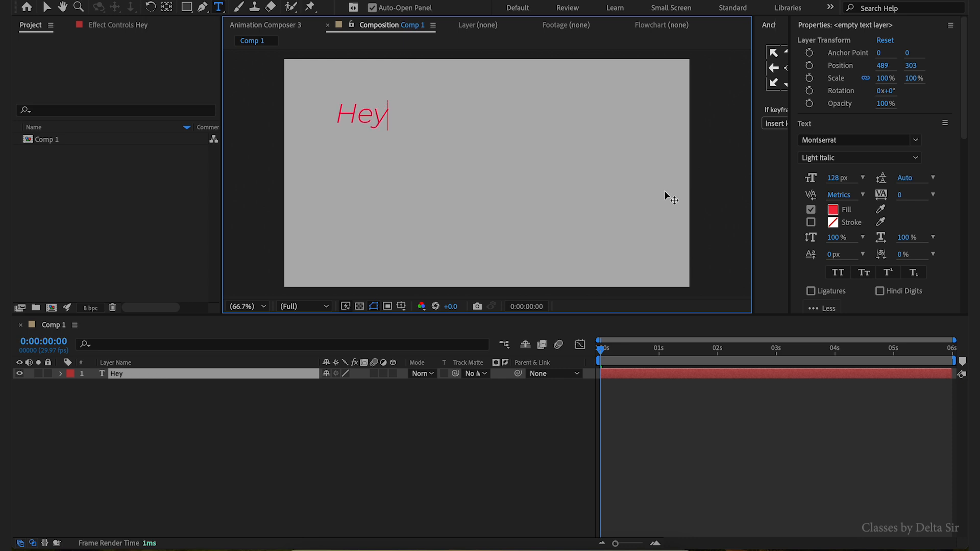
text(!)
- Set the text fill colour to black (000000) and change the font style to SemiBold
key(ctrl+a)
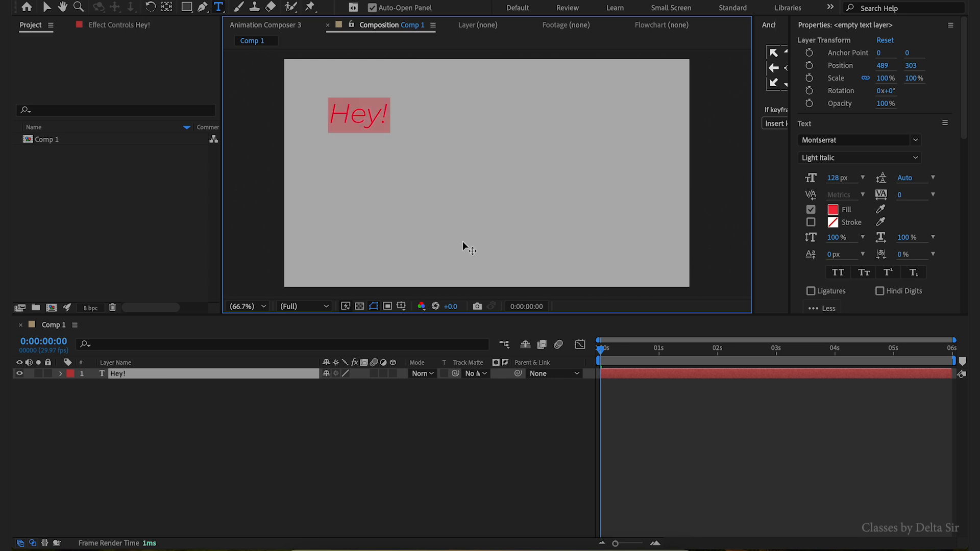
click(832, 209)
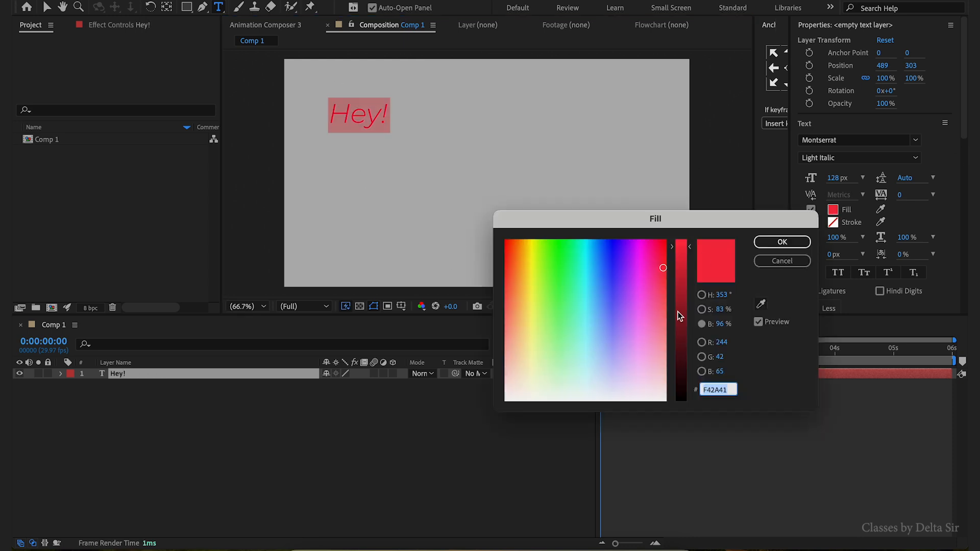
drag(679, 318, 682, 439)
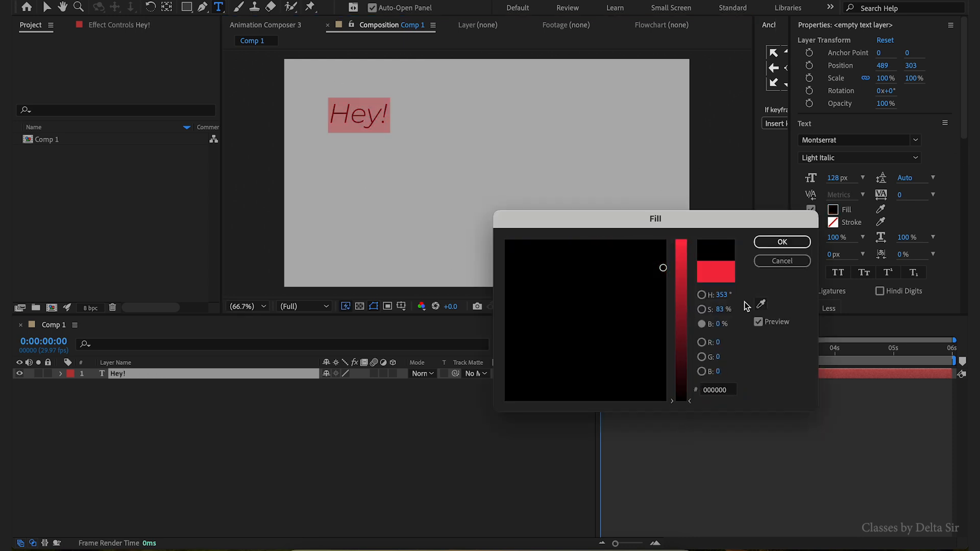
click(782, 242)
click(893, 158)
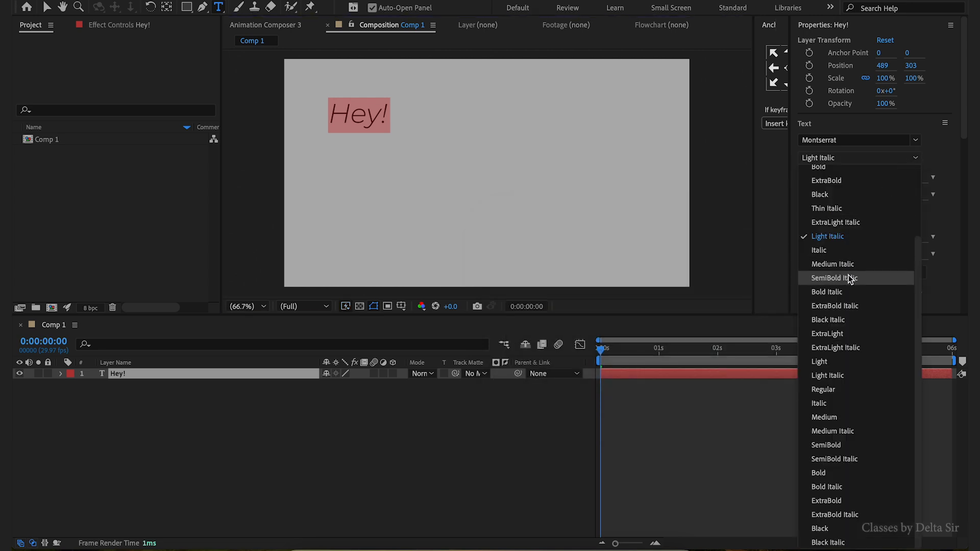
click(838, 448)
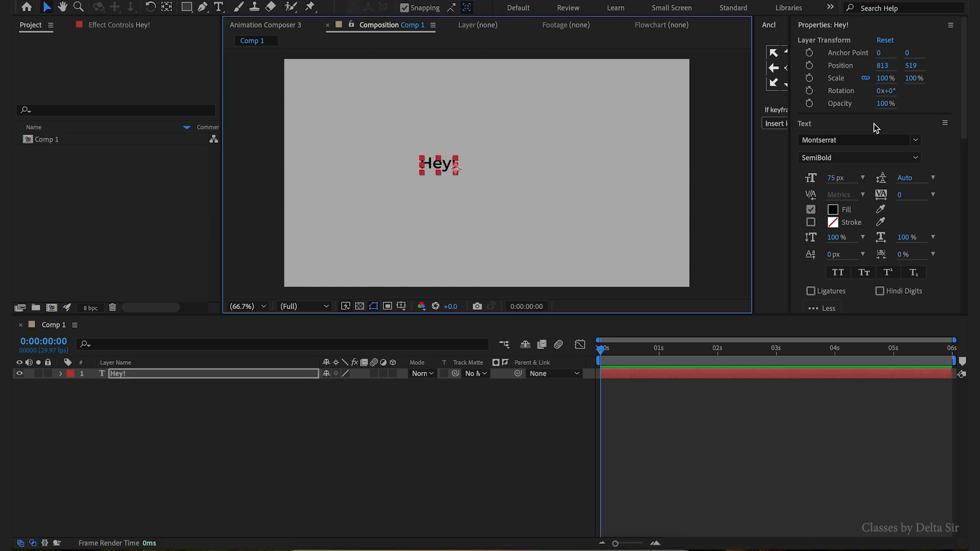
- Align the text layer to the horizontal and vertical centre of the composition
drag(966, 114, 966, 220)
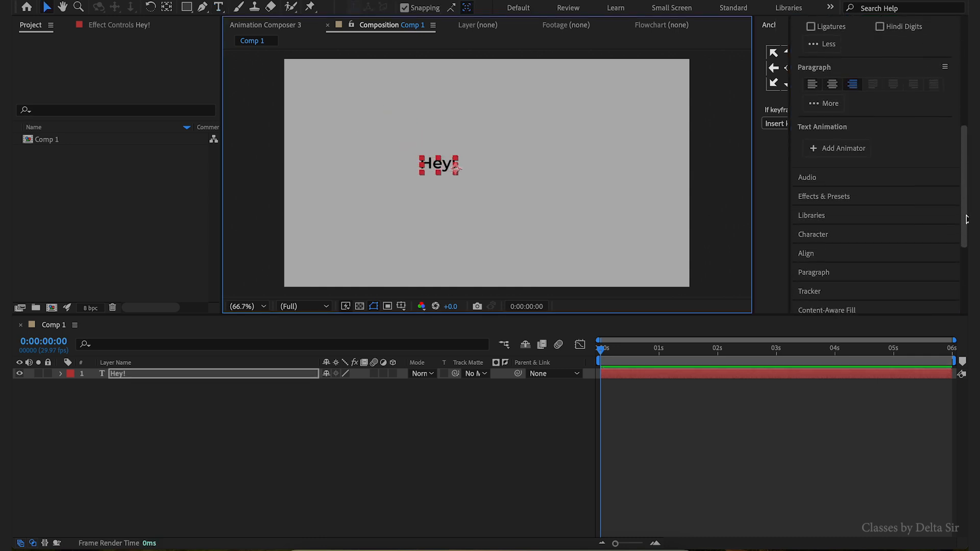
click(834, 223)
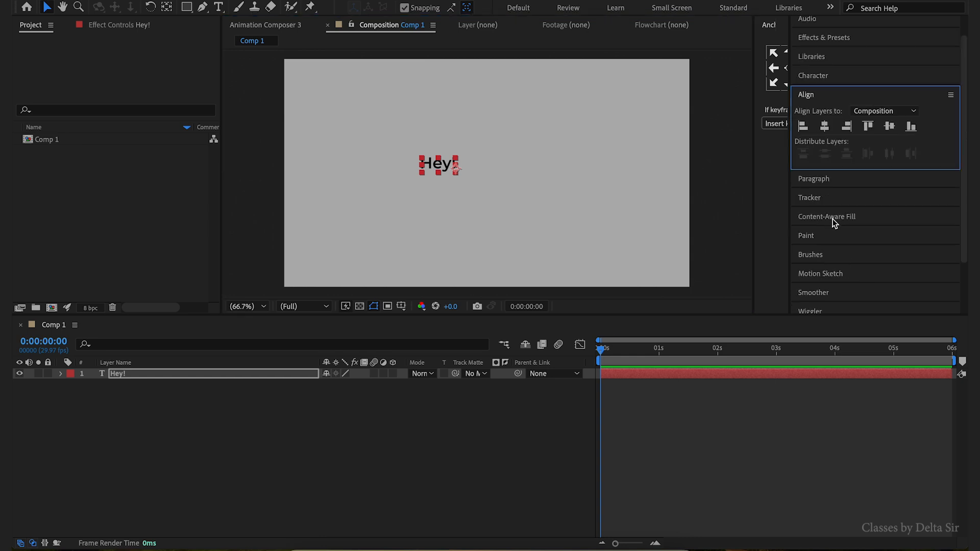
click(825, 127)
click(890, 126)
click(330, 476)
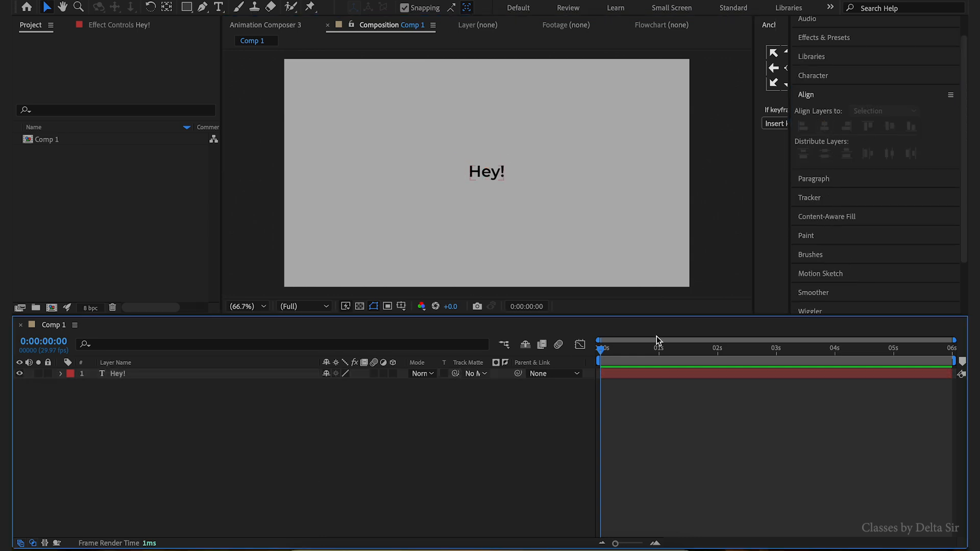
- Expand the text layer's Transform properties and enable Position keyframing at the first frame
click(616, 353)
key(Home)
click(155, 374)
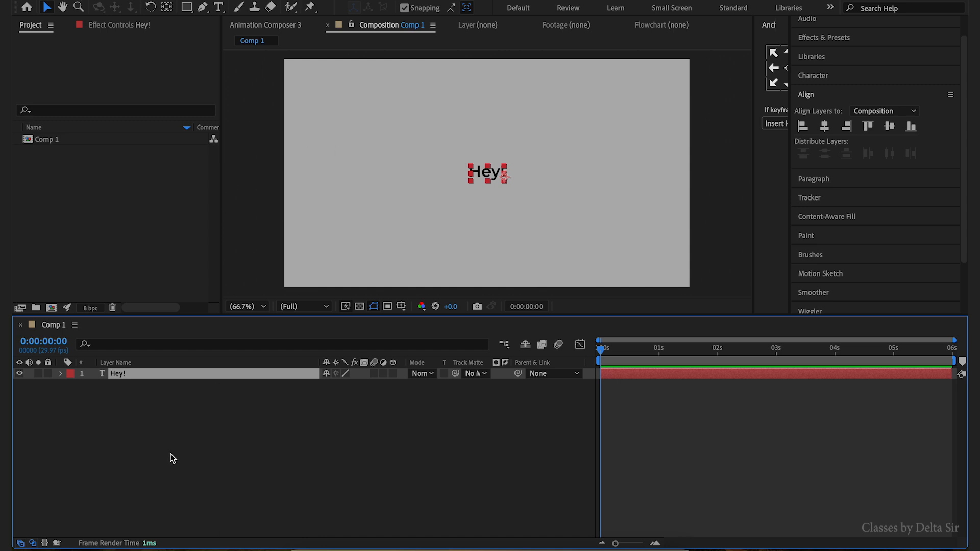
click(539, 203)
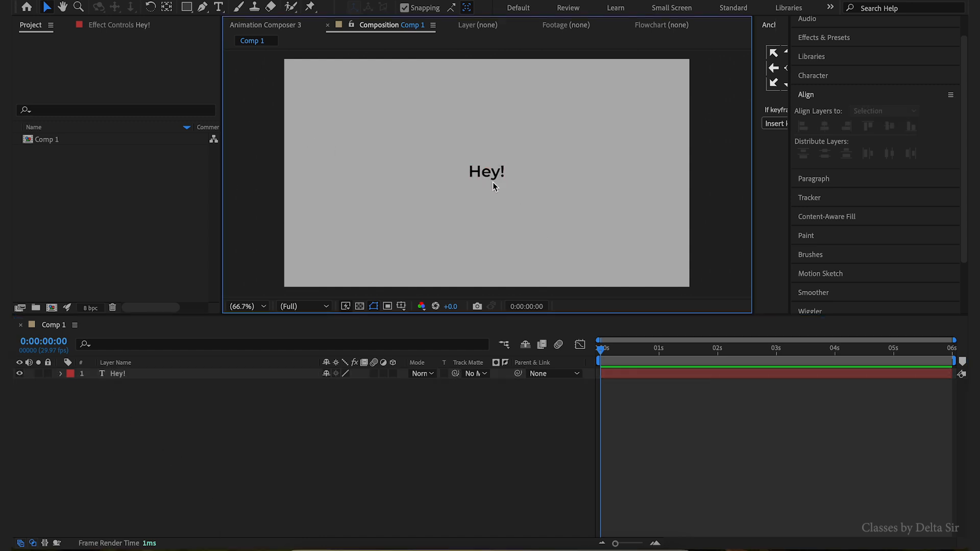
key(ctrl+a)
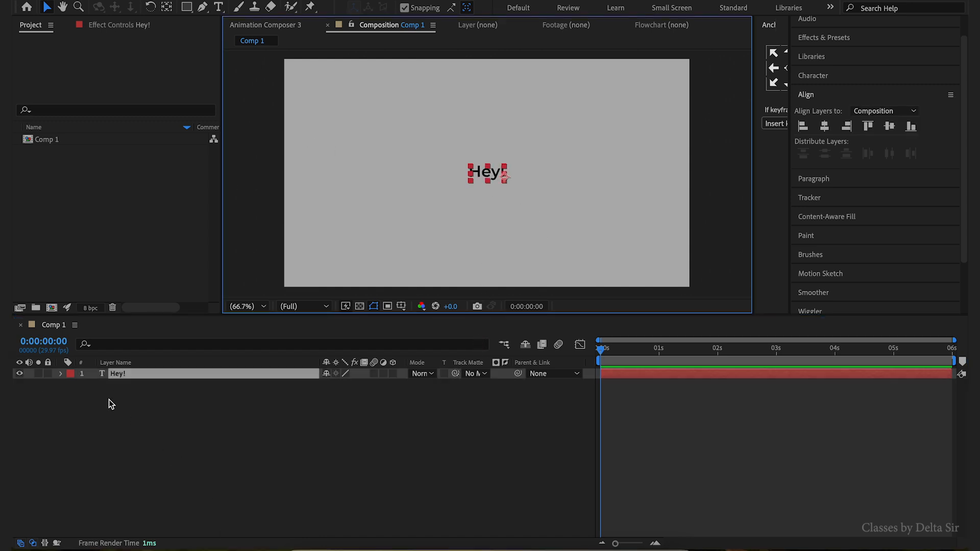
click(60, 374)
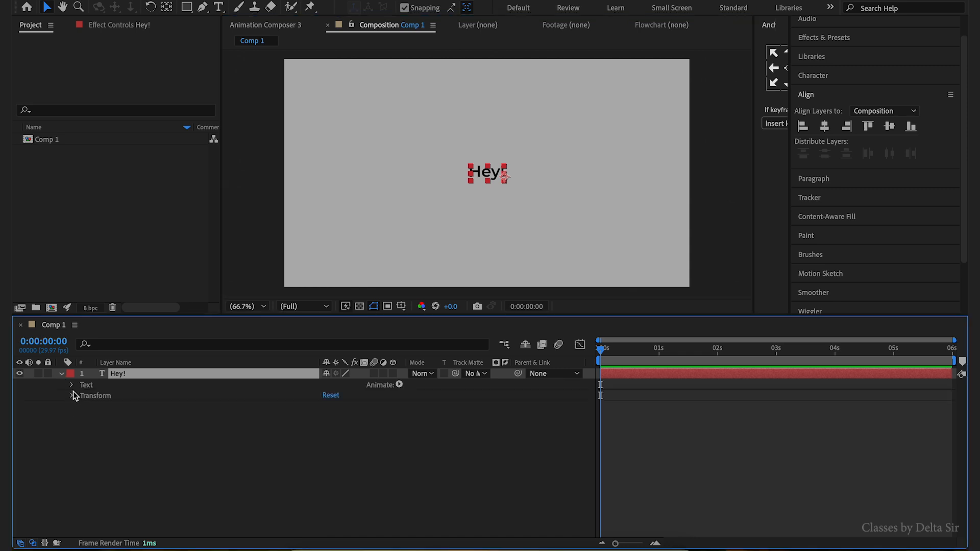
click(72, 396)
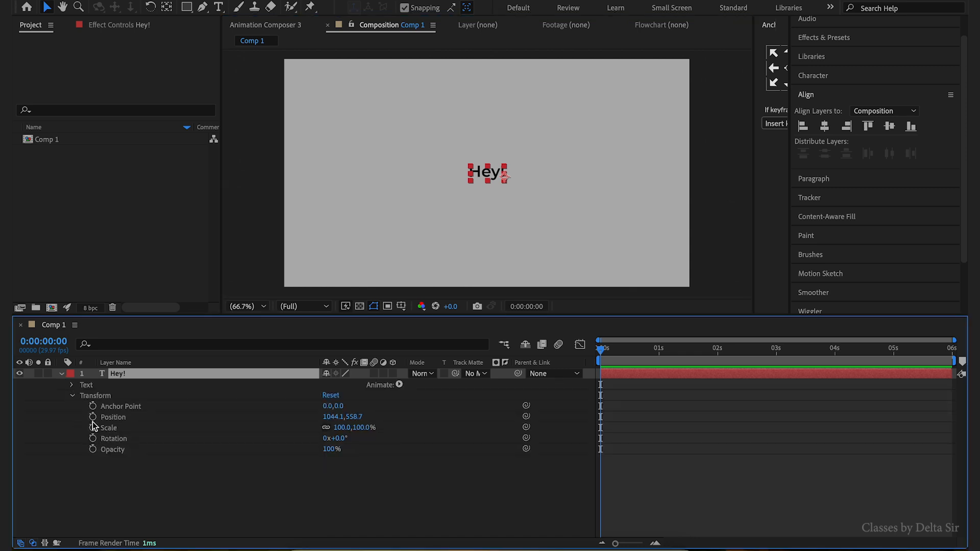
click(93, 418)
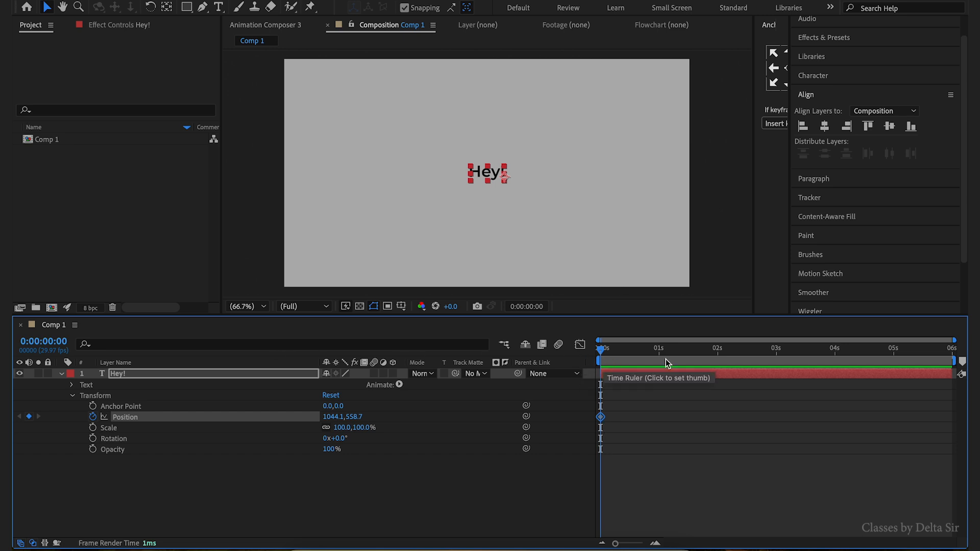
- Move 10 frames forward and add a Position keyframe there
key(ctrl+Right)
key(ctrl+Right)
key(ctrl+Right)
key(ctrl+Right)
key(ctrl+Right)
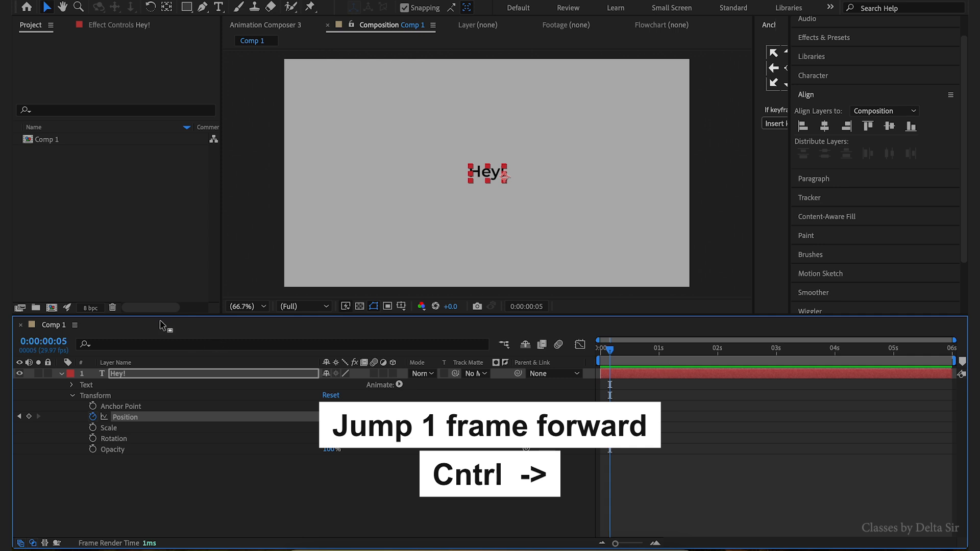
key(ctrl+Right)
key(ctrl+Right)
key(ctrl+Right)
key(ctrl+Right)
key(ctrl+Right)
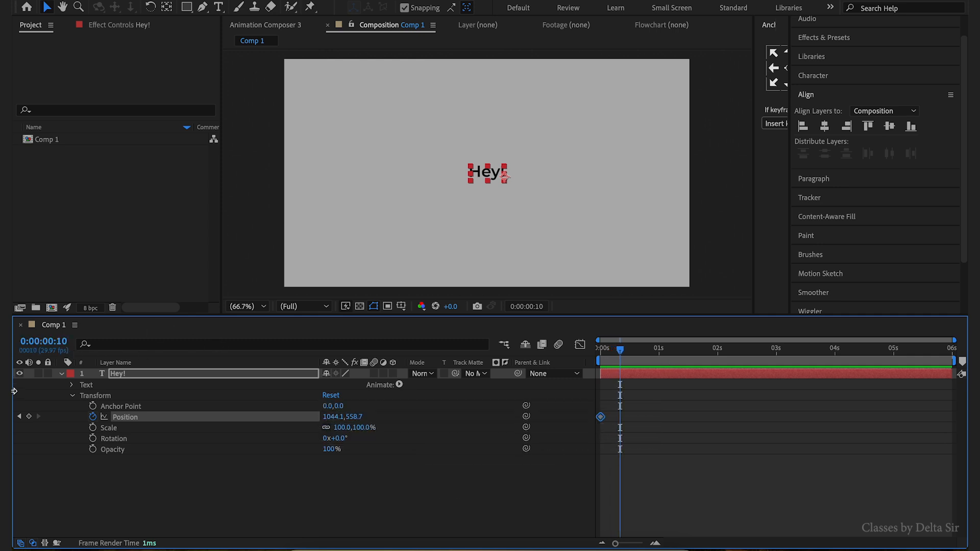
click(29, 417)
- At the first frame, nudge the text down 600 pixels so it starts below the frame
click(613, 352)
drag(611, 353, 601, 352)
click(671, 378)
key(shift+Down)
key(shift+Down)
key(shift+Down)
key(shift+Down)
key(shift+Down)
key(shift+Down)
key(shift+Down)
key(shift+Down)
key(shift+Down)
key(shift+Down)
key(shift+Down)
key(shift+Down)
key(shift+Down)
key(shift+Down)
key(shift+Down)
key(shift+Down)
key(shift+Down)
key(shift+Down)
key(shift+Down)
key(shift+Down)
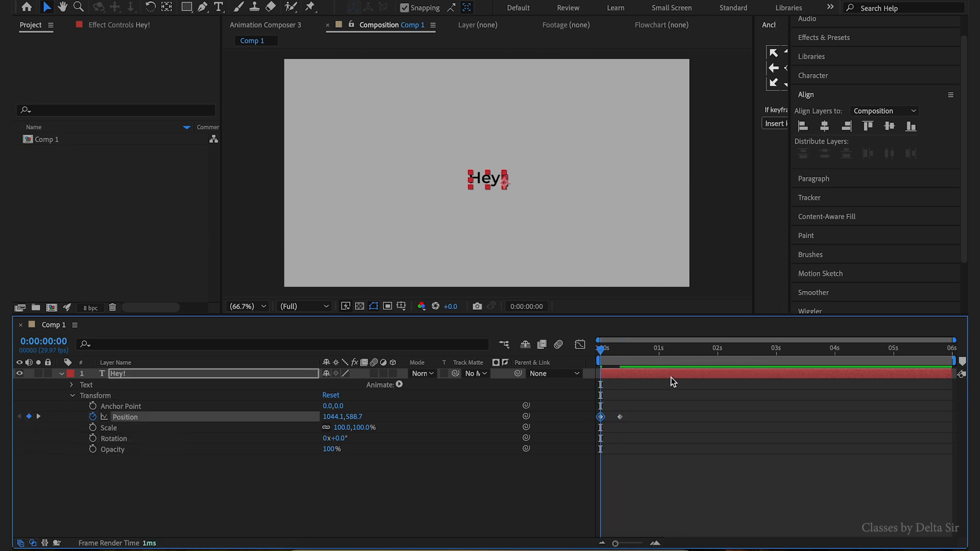
key(shift+Down)
key(shift+Down)
key(shift+Down)
key(shift+Down)
key(shift+Down)
key(shift+Down)
key(shift+Down)
key(shift+Down)
key(shift+Down)
key(shift+Down)
key(shift+Down)
key(shift+Down)
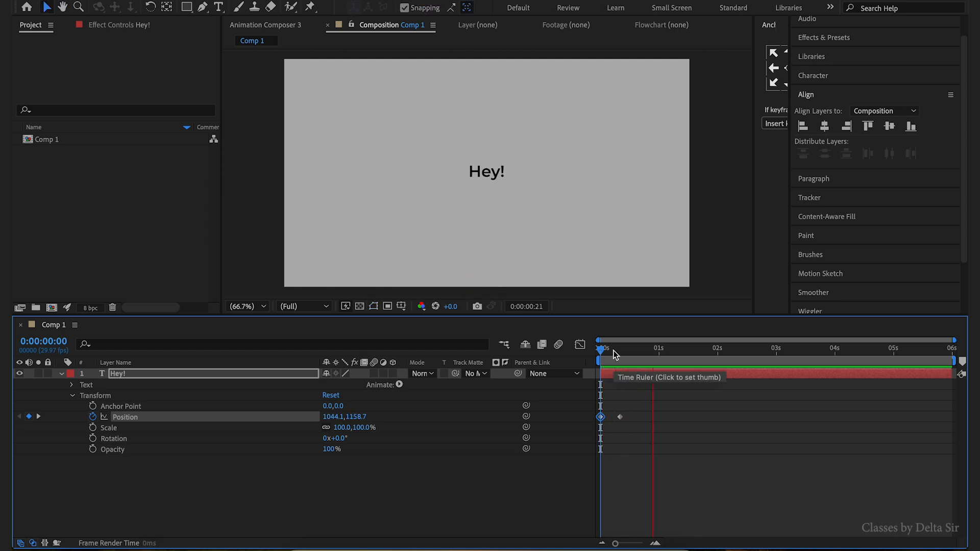
- Preview the text animation from the start
drag(614, 357, 594, 360)
key(space)
key(space)
key(space)
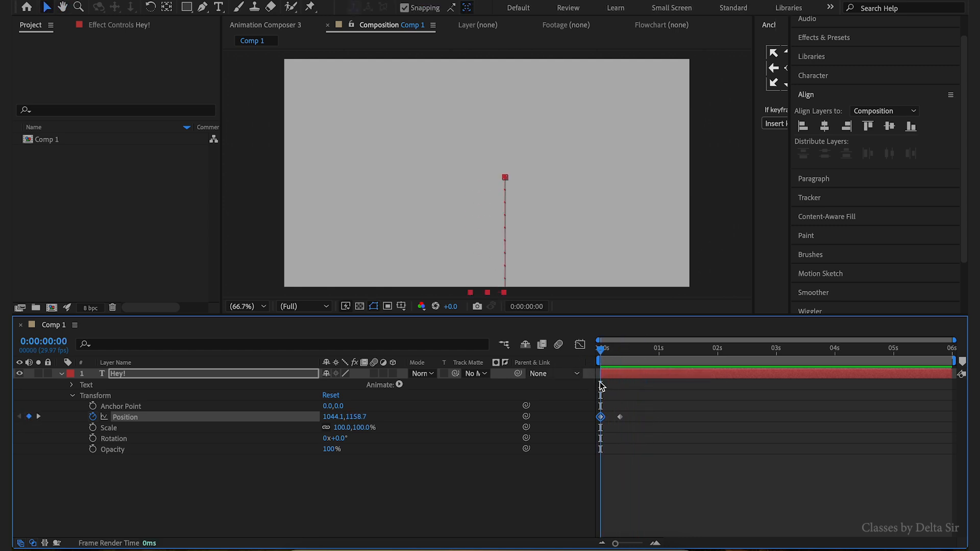
key(space)
- Select the frame-10 Position keyframe and apply Easy Ease to it
drag(625, 358, 622, 357)
drag(636, 405, 612, 433)
key(F9)
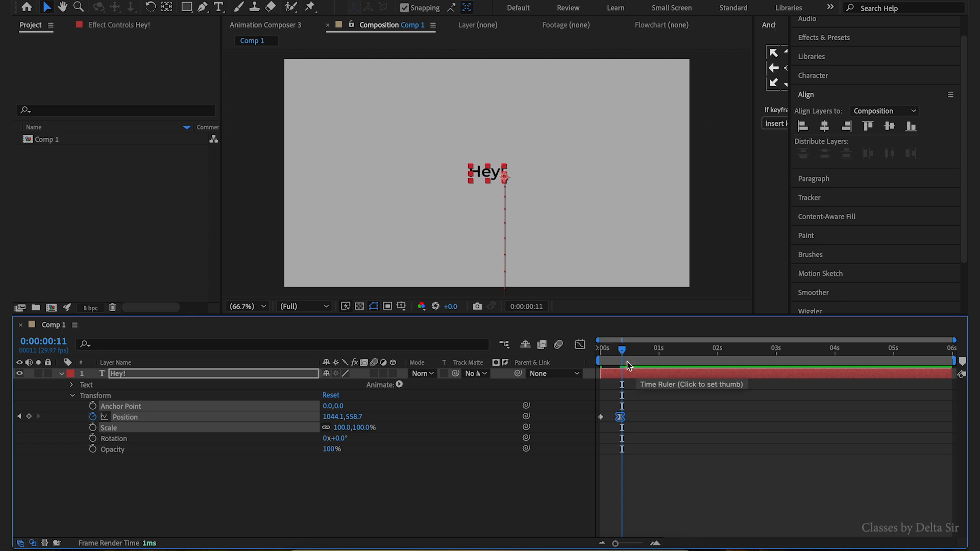
- Scrub and play through the opening frames to check the eased movement
key(Home)
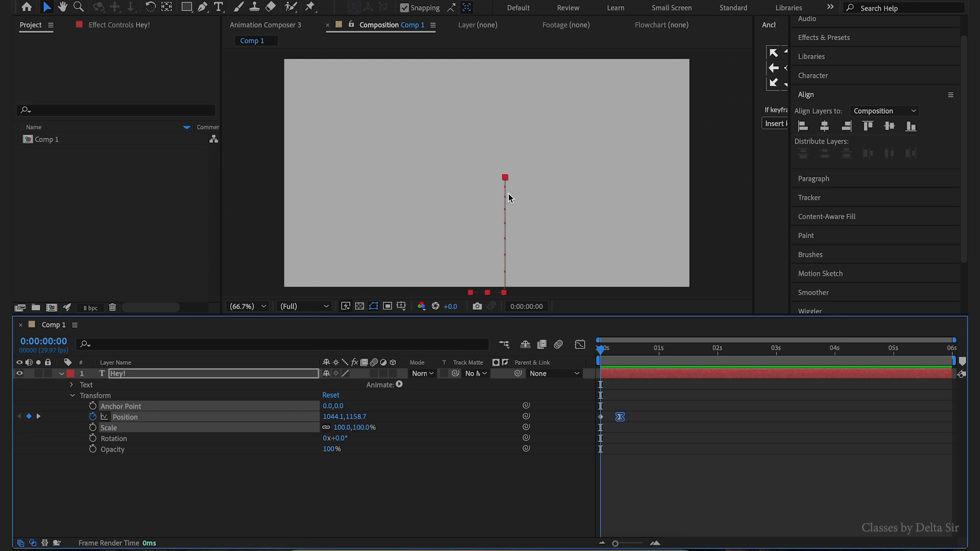
drag(617, 360, 624, 356)
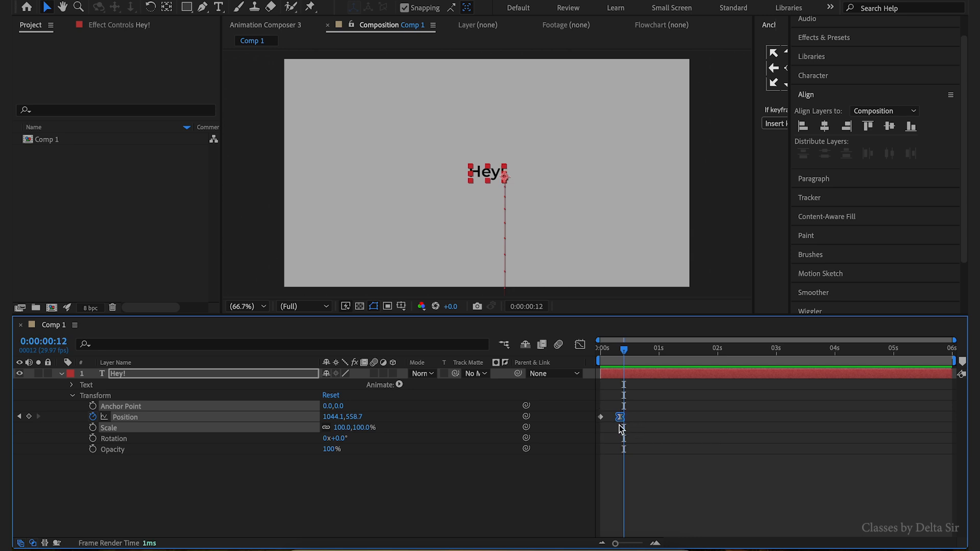
key(Home)
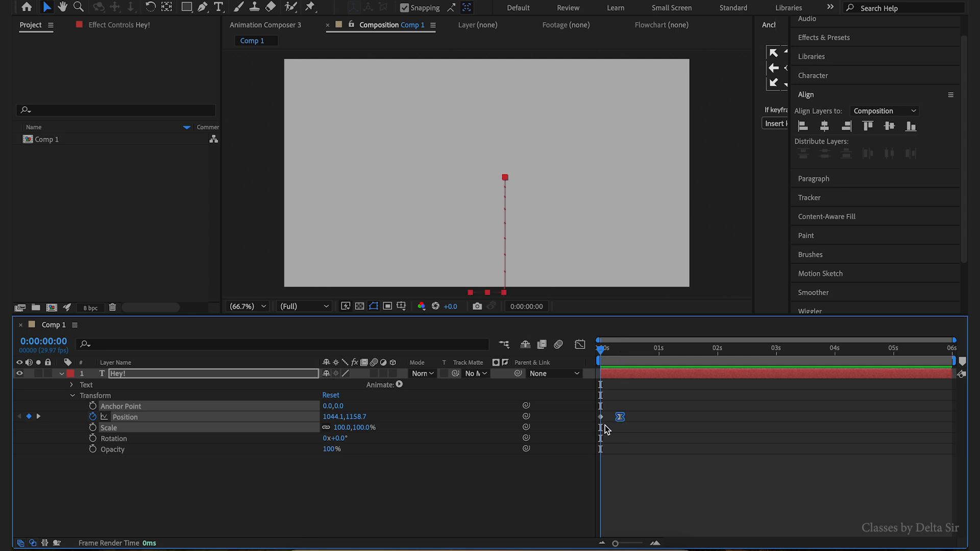
key(space)
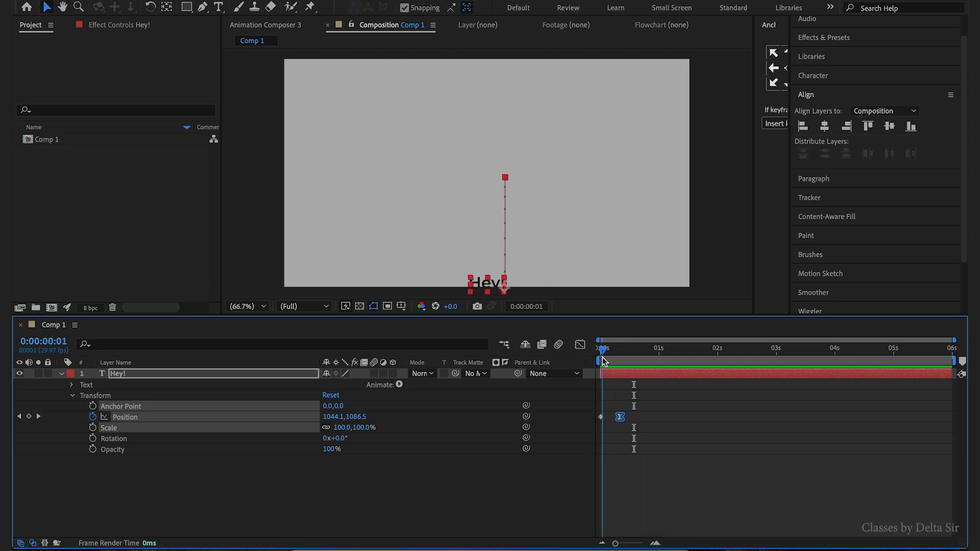
click(615, 358)
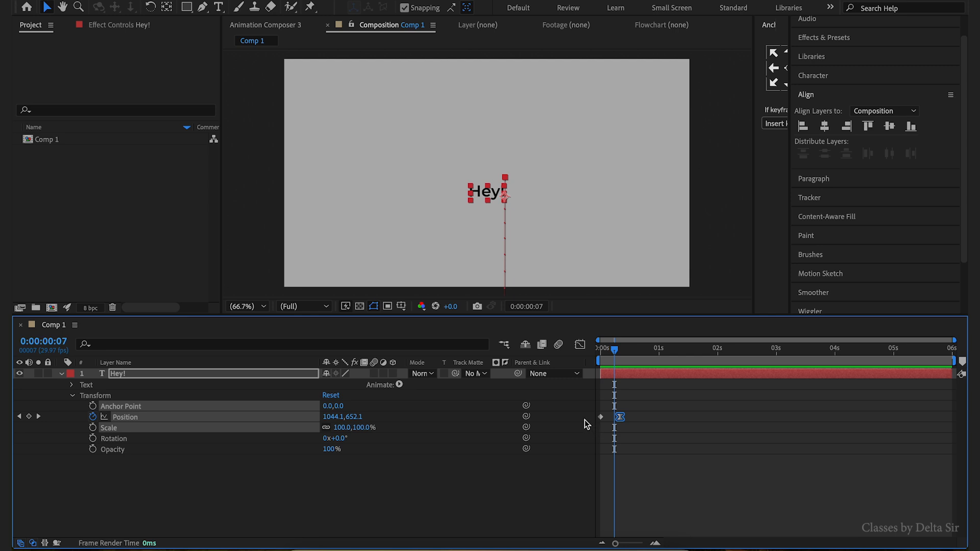
click(613, 358)
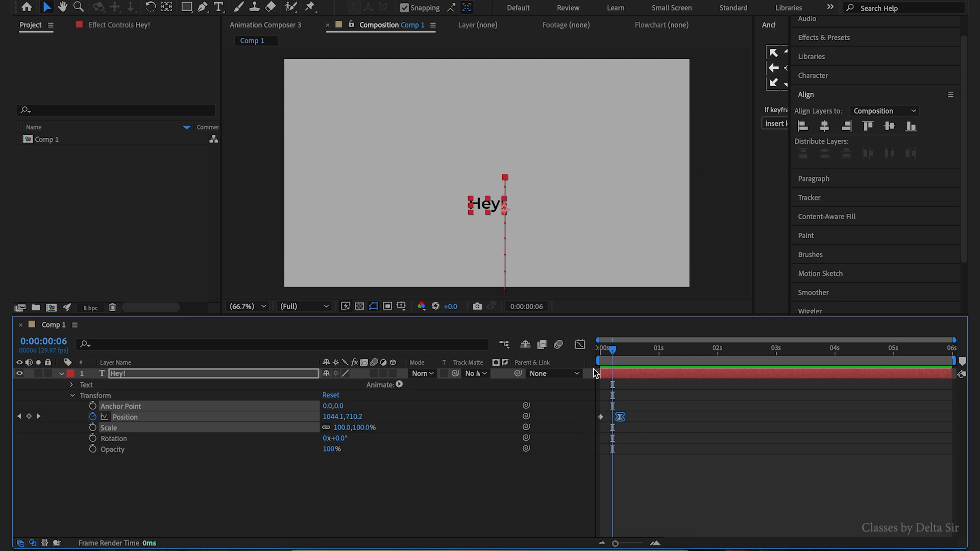
- Enable motion blur for the composition and for the text layer
click(558, 348)
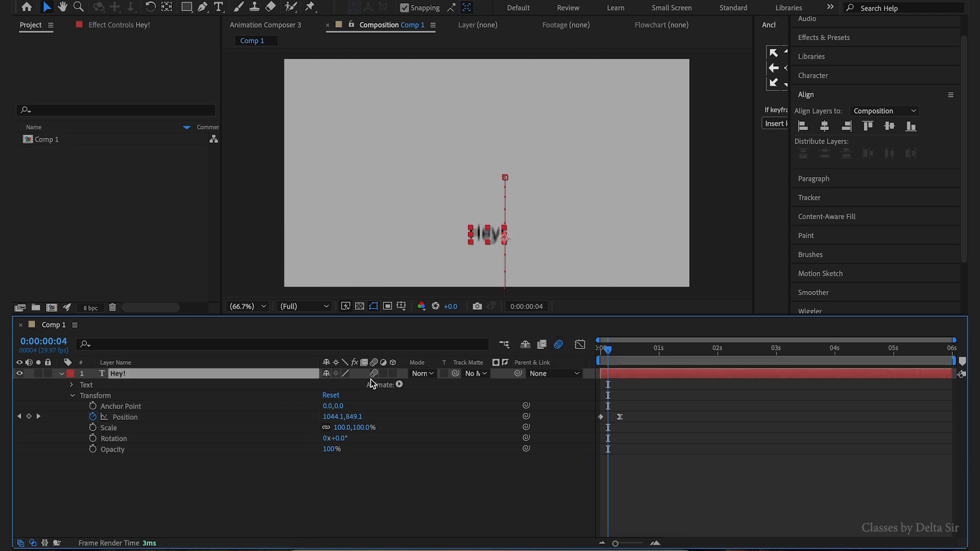
click(375, 374)
click(374, 374)
- Preview the animation with motion blur and step back one frame to inspect the blur
drag(625, 352, 600, 359)
key(space)
key(space)
key(space)
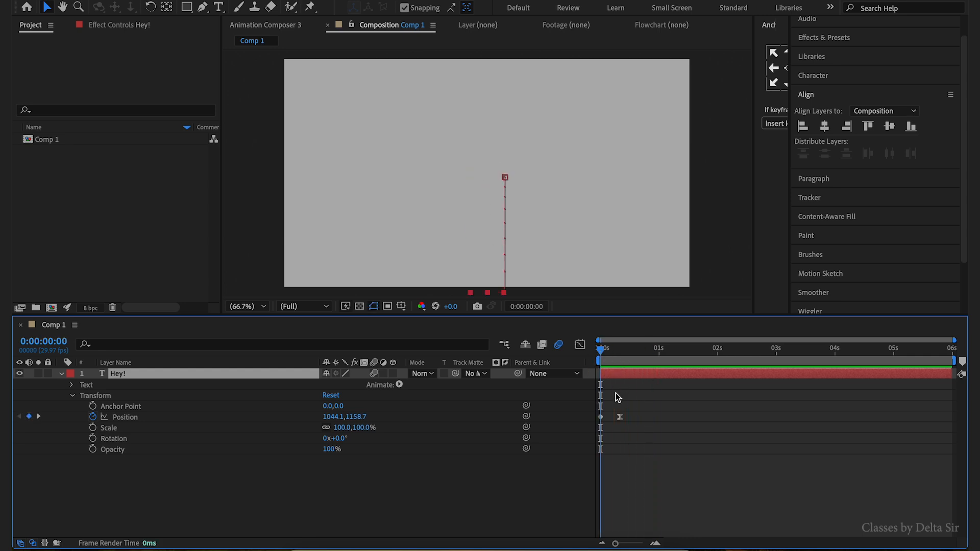
key(space)
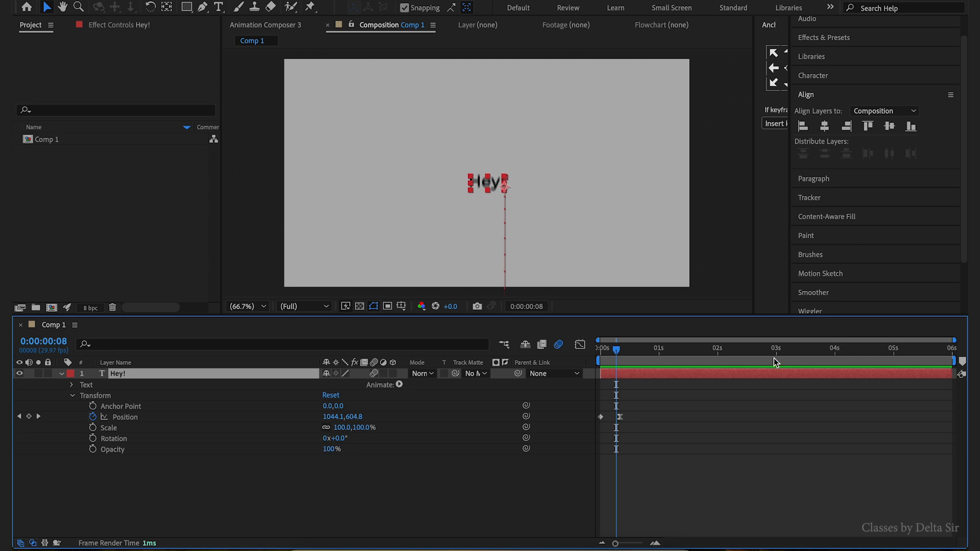
key(Page_Up)
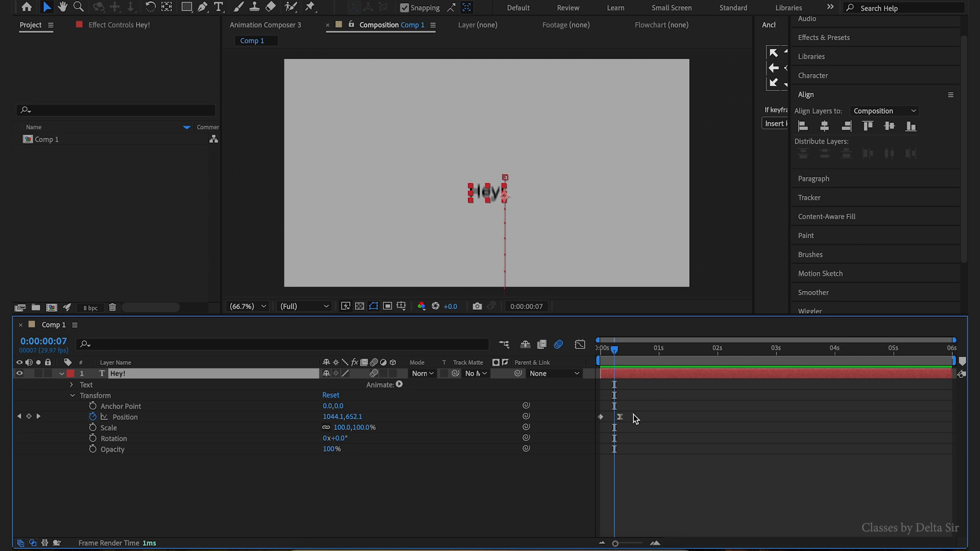
- Move the second Position keyframe of Hey! earlier to frame 7 and play the animation
drag(621, 417, 614, 417)
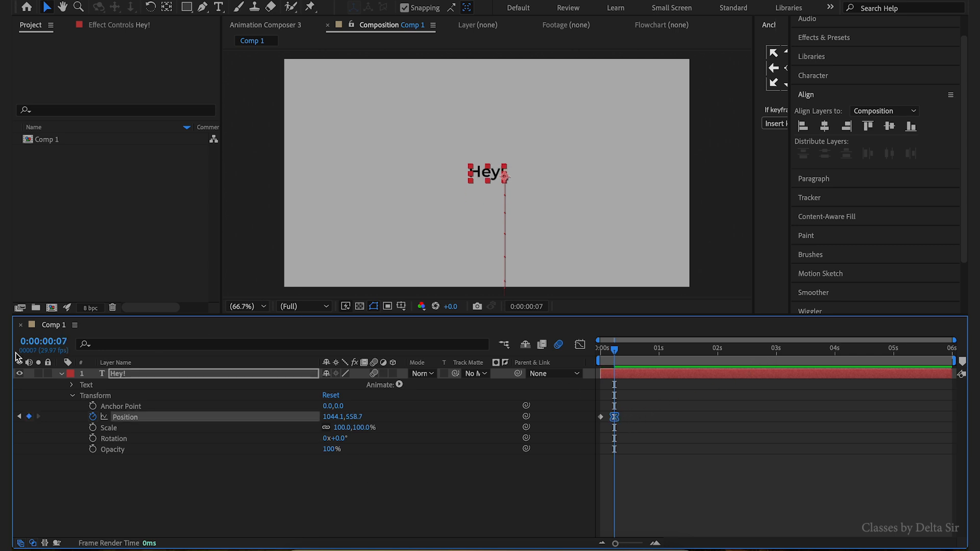
key(space)
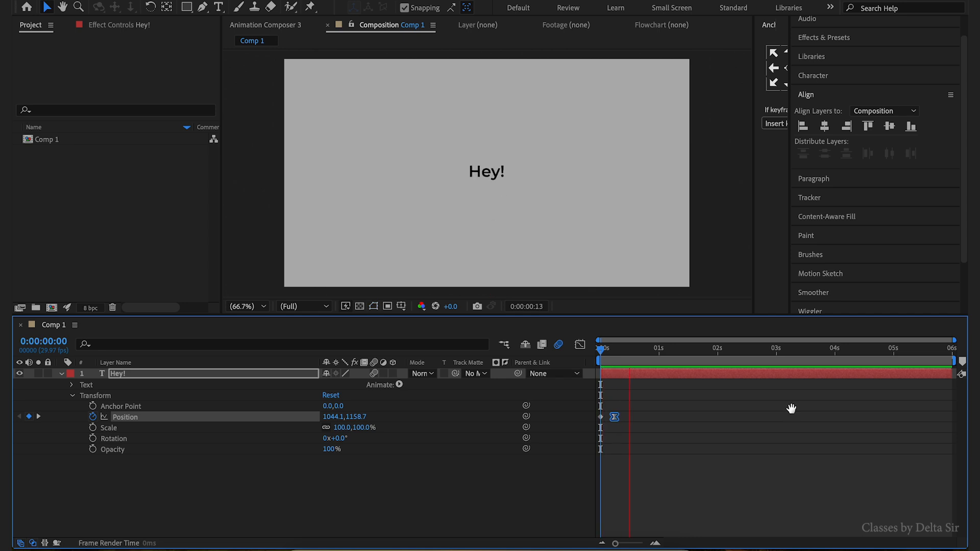
click(791, 409)
click(225, 468)
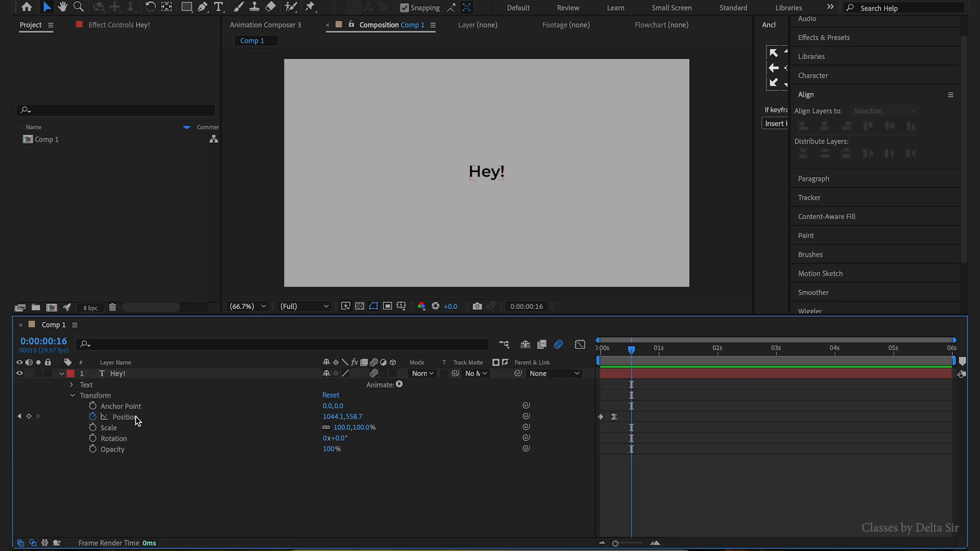
- Duplicate the Hey! layer and change the copy's text to I'm Delta Sir
click(139, 377)
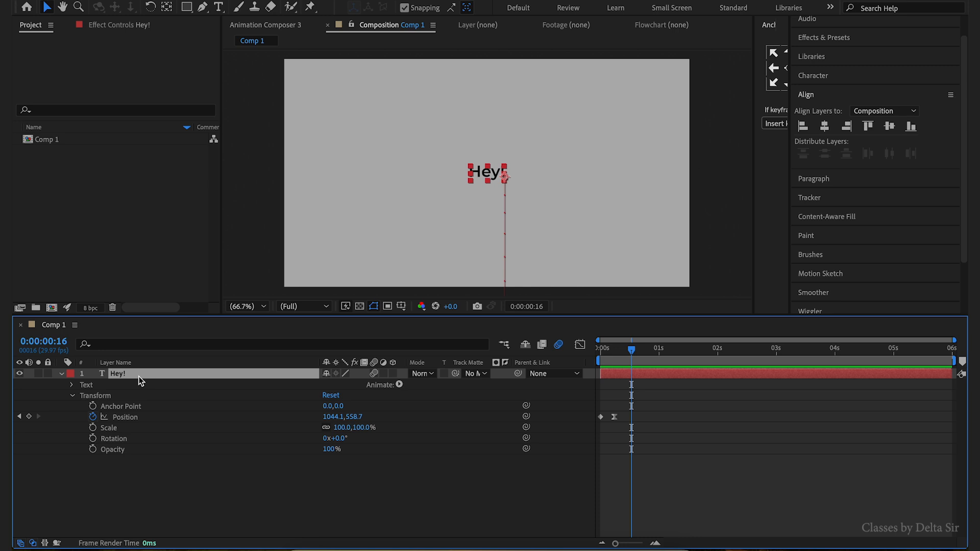
key(ctrl+d)
double_click(133, 375)
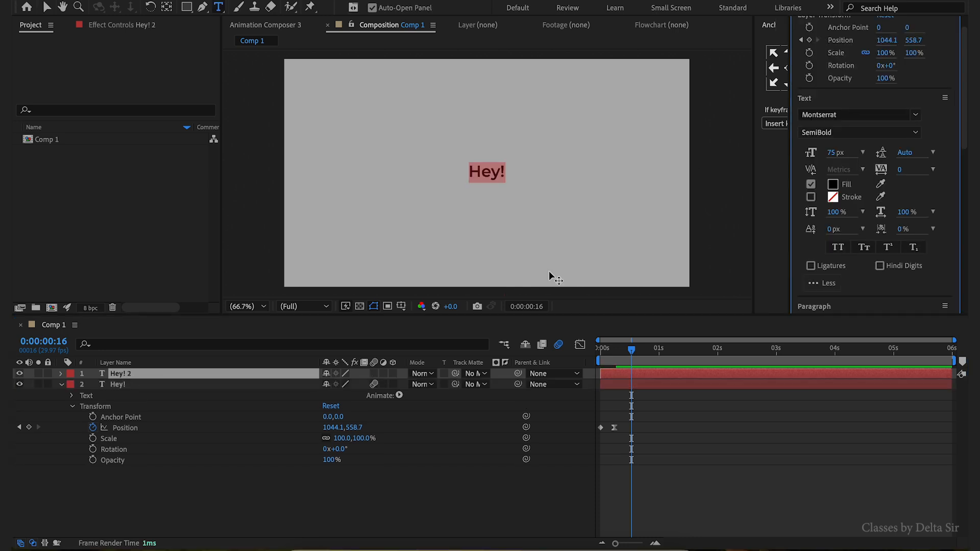
text('m)
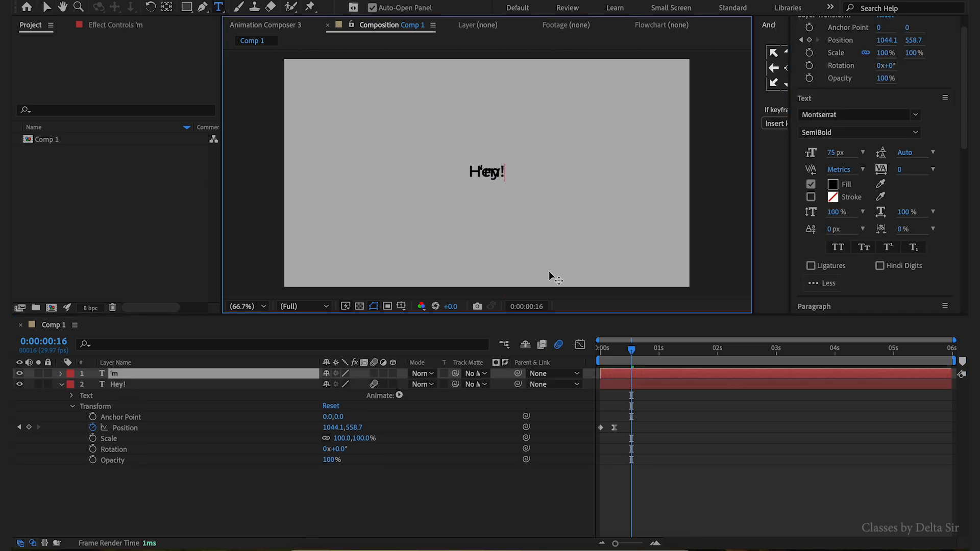
text( Delta Sir)
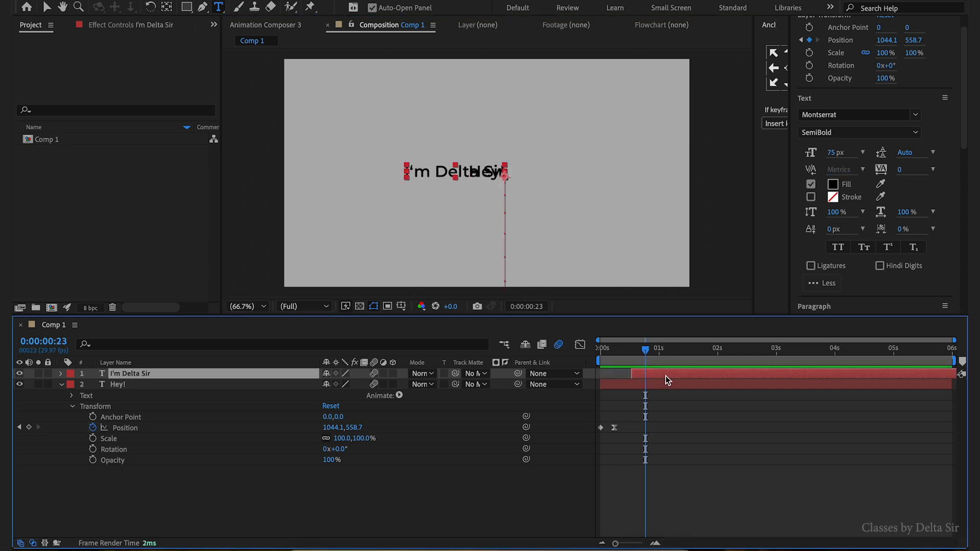
- Remove the Position keyframes from the I'm Delta Sir layer
key(u)
mouse_move(646, 352)
mouse_down()
mouse_move(635, 363)
mouse_move(665, 360)
mouse_move(623, 359)
mouse_move(642, 361)
mouse_up()
click(94, 384)
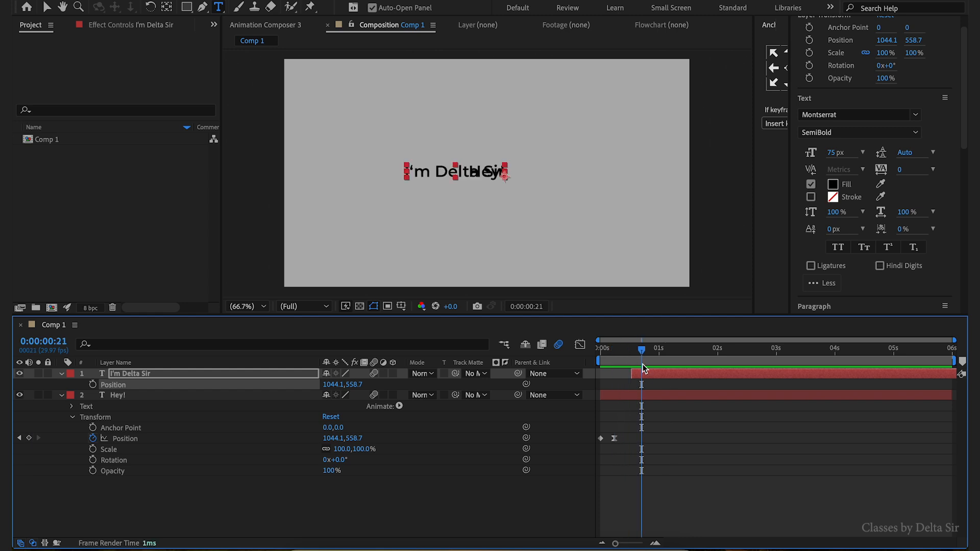
- Nudge I'm Delta Sir right to position 1545.1, 558.7 beside Hey!, and move its start to frame 14
click(652, 373)
key(shift+Right)
key(shift+Right)
key(shift+Right)
key(shift+Right)
key(shift+Right)
key(shift+Right)
key(shift+Right)
key(shift+Right)
key(shift+Right)
key(shift+Right)
key(shift+Right)
key(shift+Right)
key(shift+Right)
key(shift+Right)
key(shift+Right)
key(shift+Right)
key(shift+Right)
key(shift+Right)
key(shift+Right)
key(shift+Right)
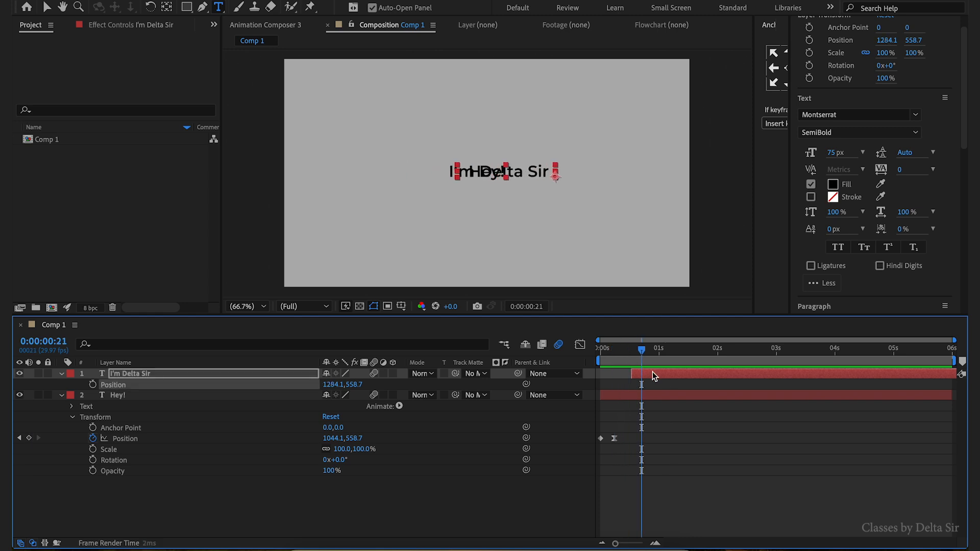
key(shift+Right)
key(shift+Right)
key(shift+Right)
key(shift+Right)
mouse_move(642, 350)
mouse_down()
mouse_move(633, 372)
mouse_move(612, 372)
mouse_move(626, 372)
mouse_move(624, 357)
mouse_up()
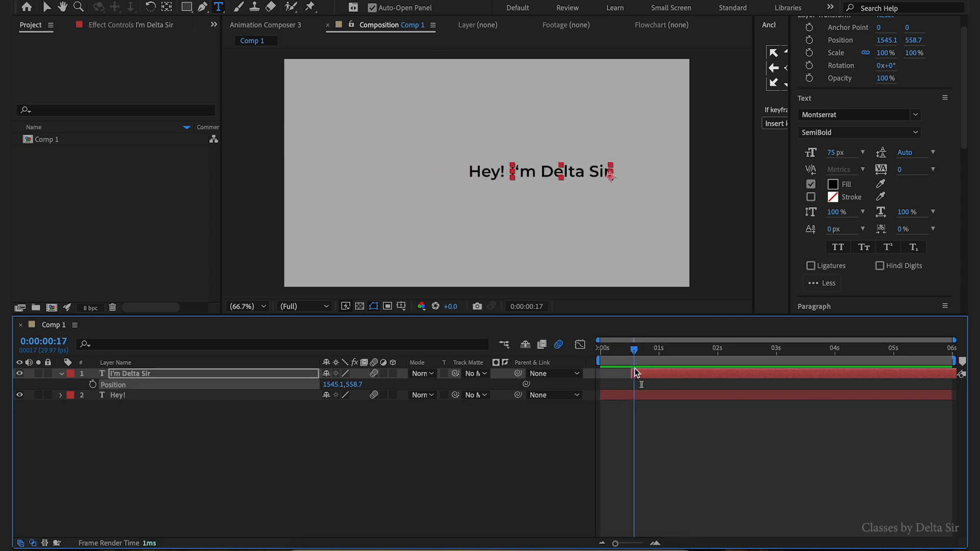
key([)
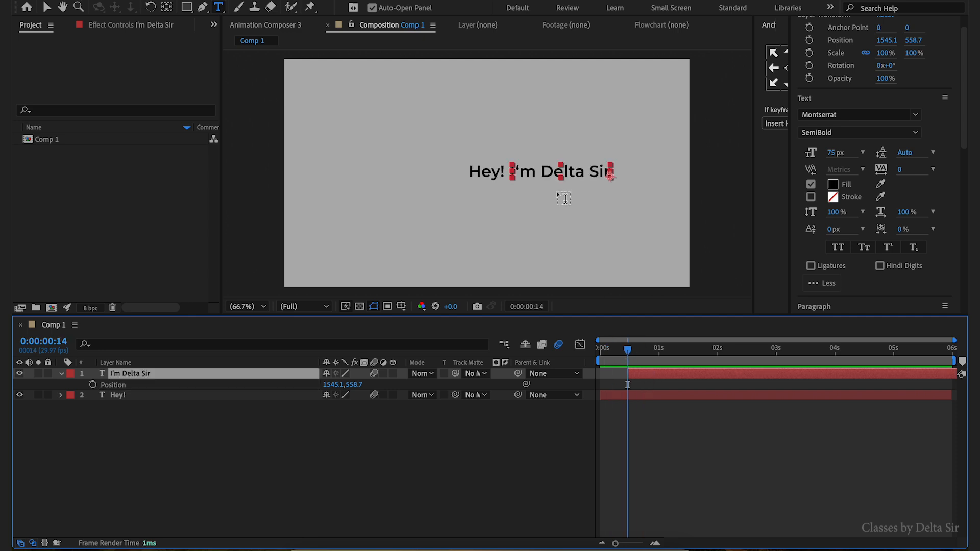
- Parent the I'm Delta Sir layer to the Hey! layer
key(v)
click(418, 446)
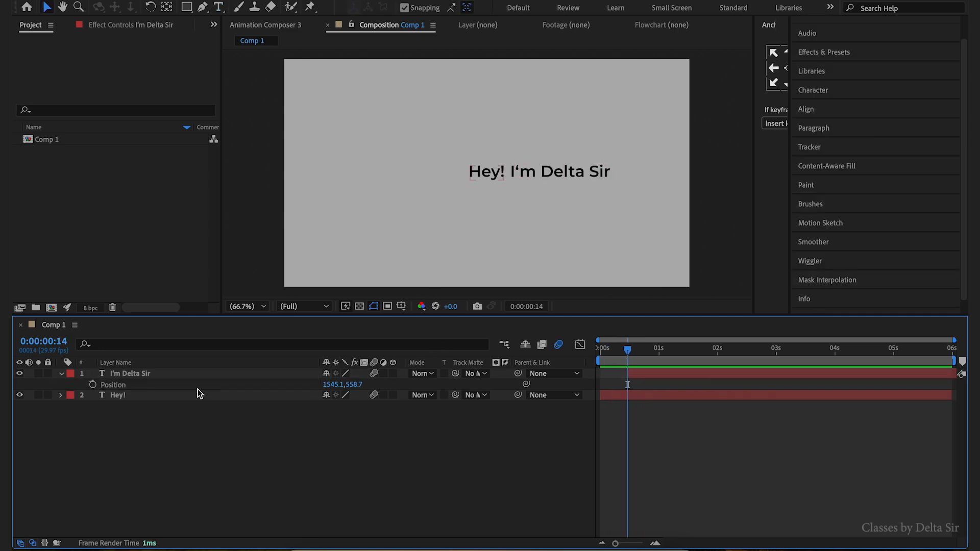
click(192, 378)
drag(517, 378, 160, 402)
- Add a Position keyframe to the Hey! layer at frame 14
mouse_move(628, 353)
mouse_down()
mouse_move(662, 354)
mouse_move(634, 360)
mouse_up()
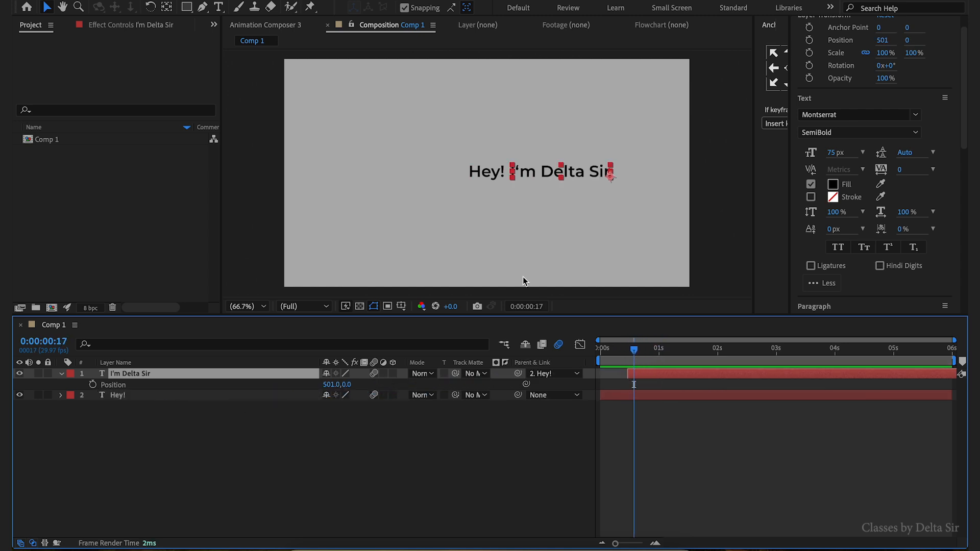
click(644, 400)
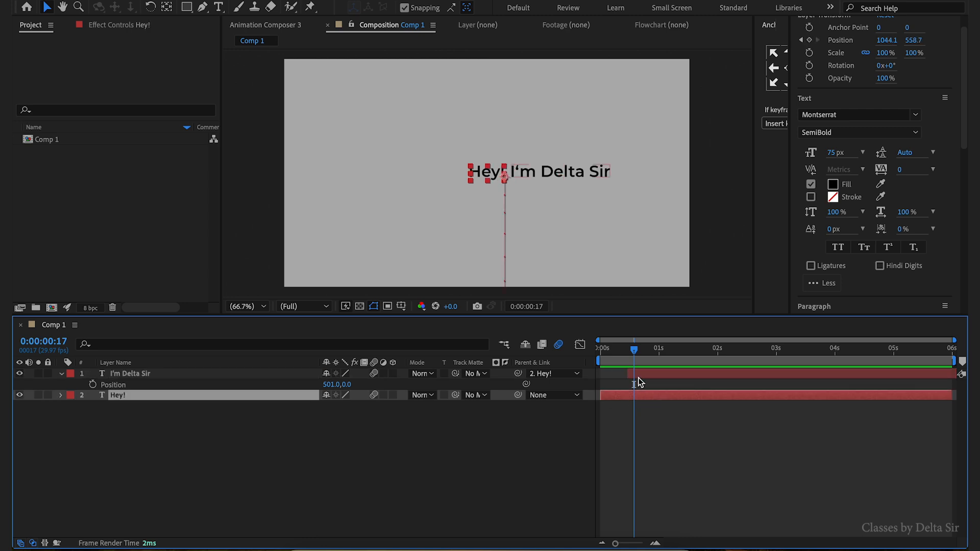
click(60, 395)
click(71, 417)
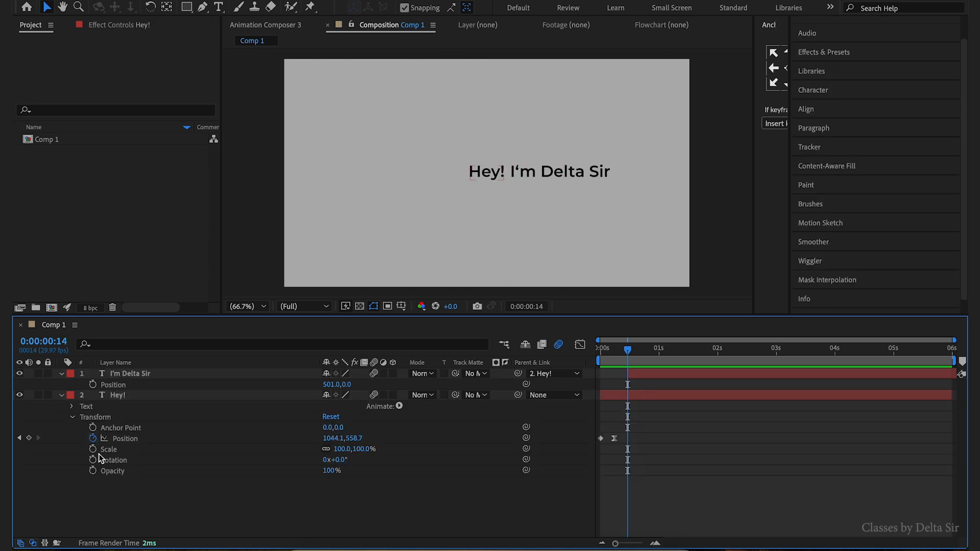
click(29, 438)
click(647, 402)
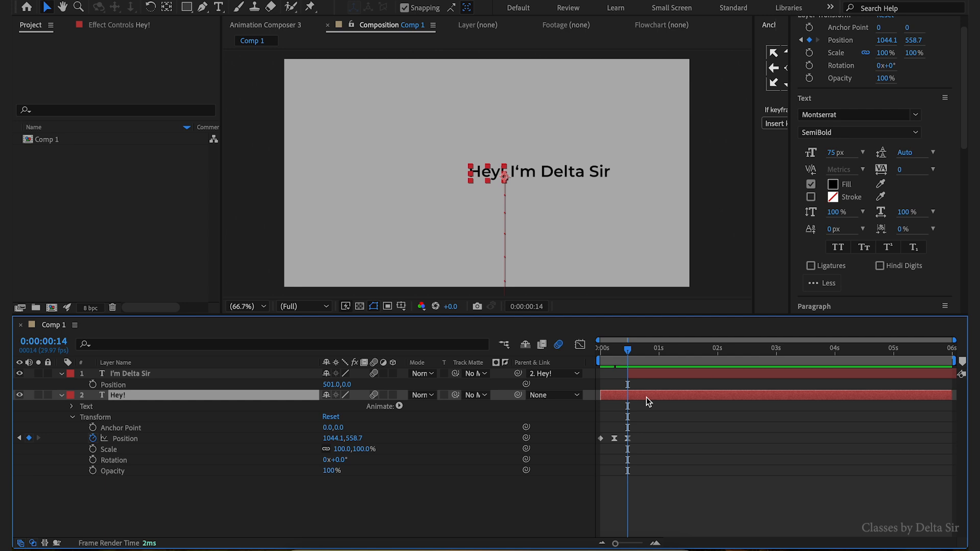
- At frame 24, set Hey!'s Position to 779.1, 558.7 so both words shift left
key(ctrl+shift+Right)
drag(332, 438, 156, 450)
drag(649, 356, 629, 359)
click(658, 375)
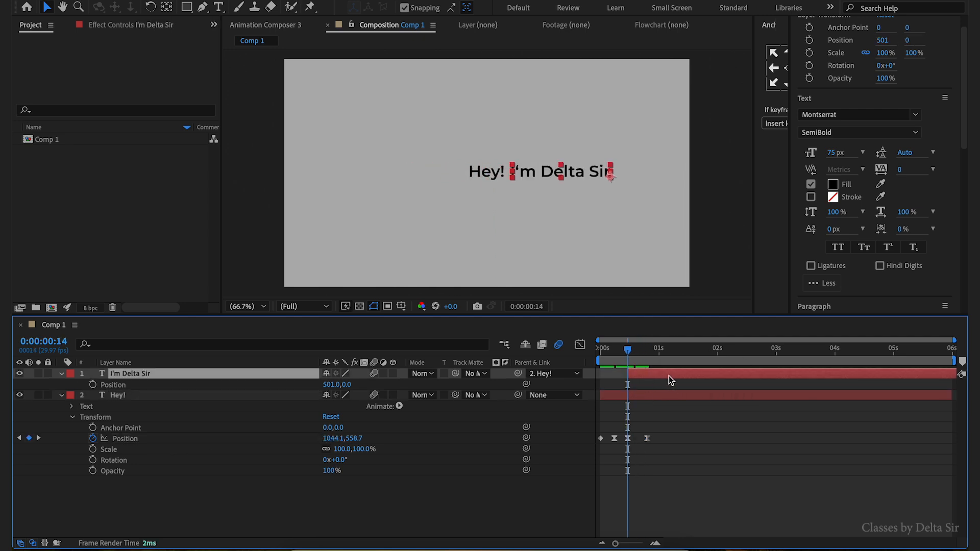
click(657, 396)
click(659, 374)
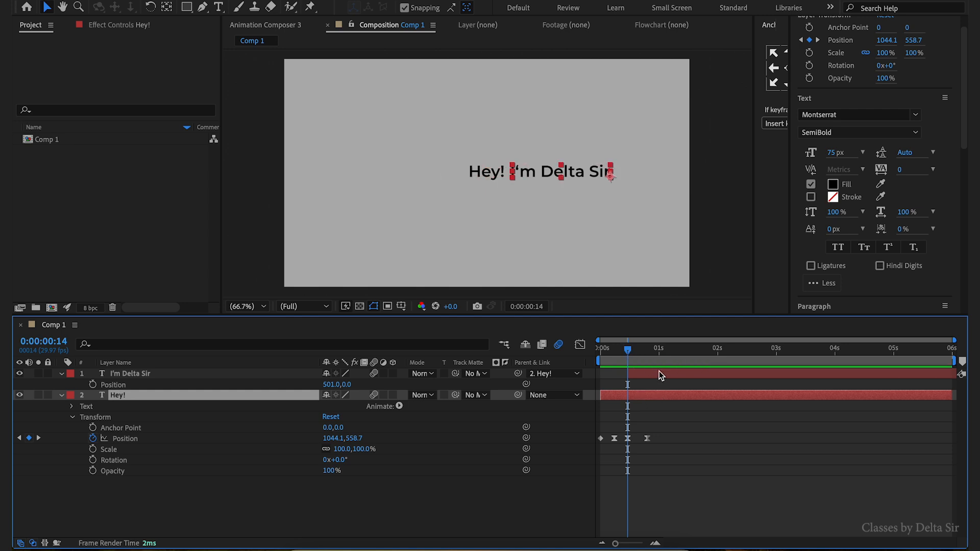
- Preview the animation from the start
click(61, 375)
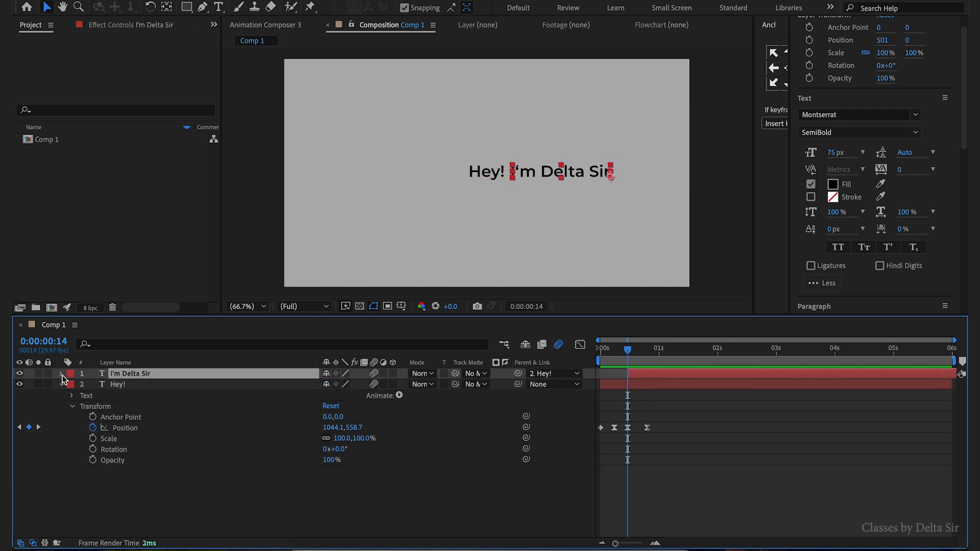
click(61, 374)
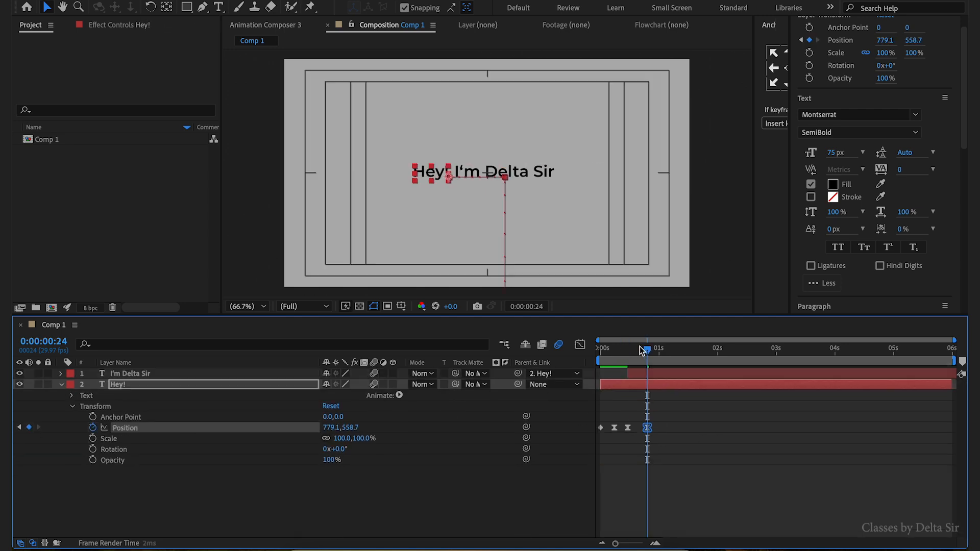
key(Home)
key(space)
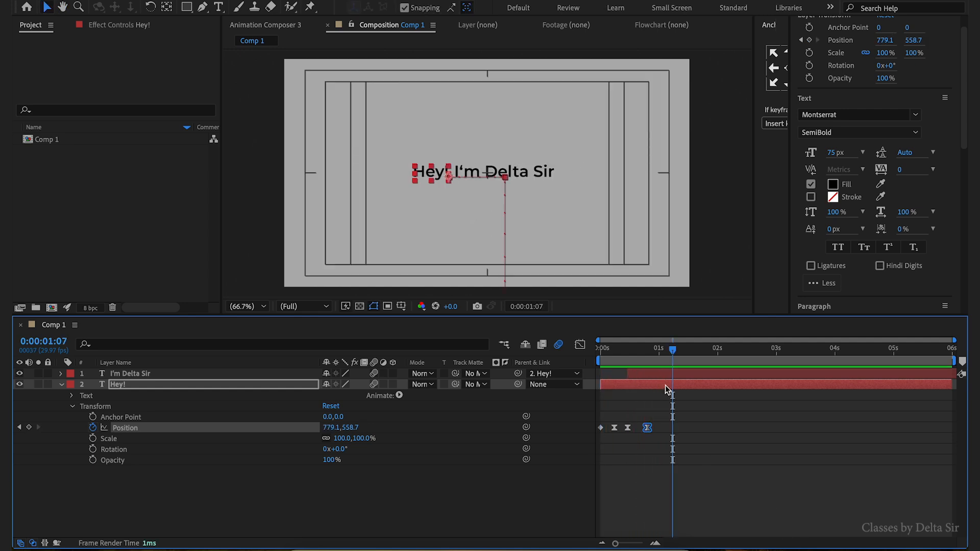
- Apply the Text > Animate In preset Slide and Pop In to the I'm Delta Sir layer at frame 21
click(653, 375)
click(61, 385)
click(60, 374)
drag(620, 351, 642, 366)
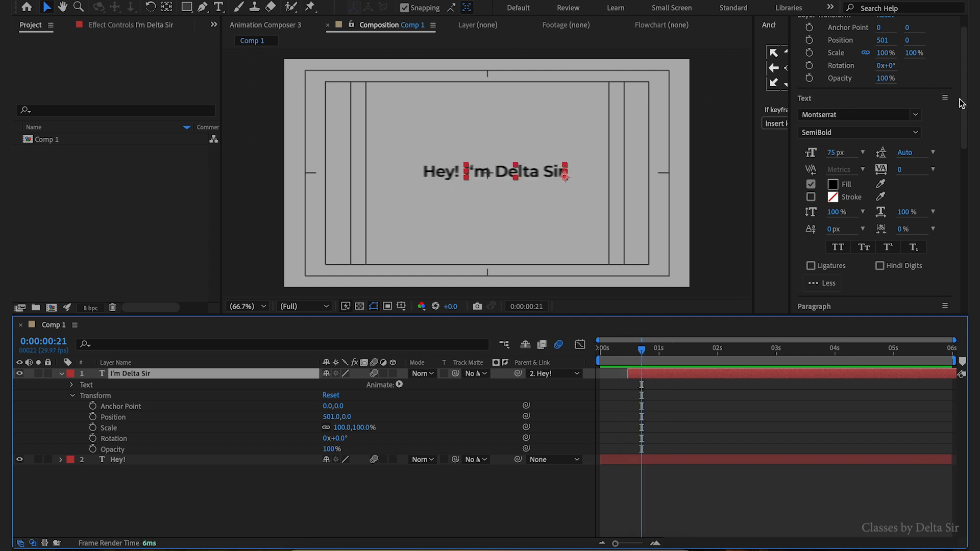
scroll(919, 153, down, 10)
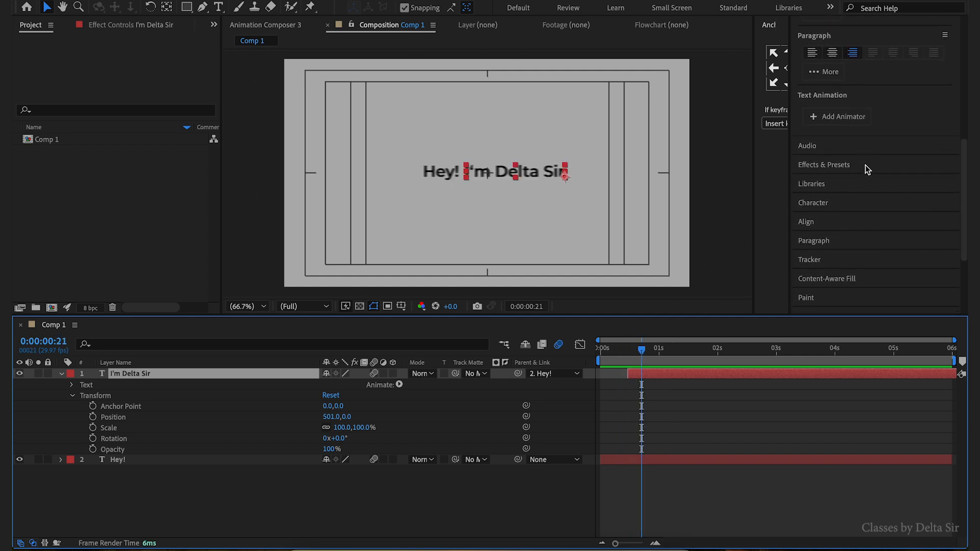
click(866, 165)
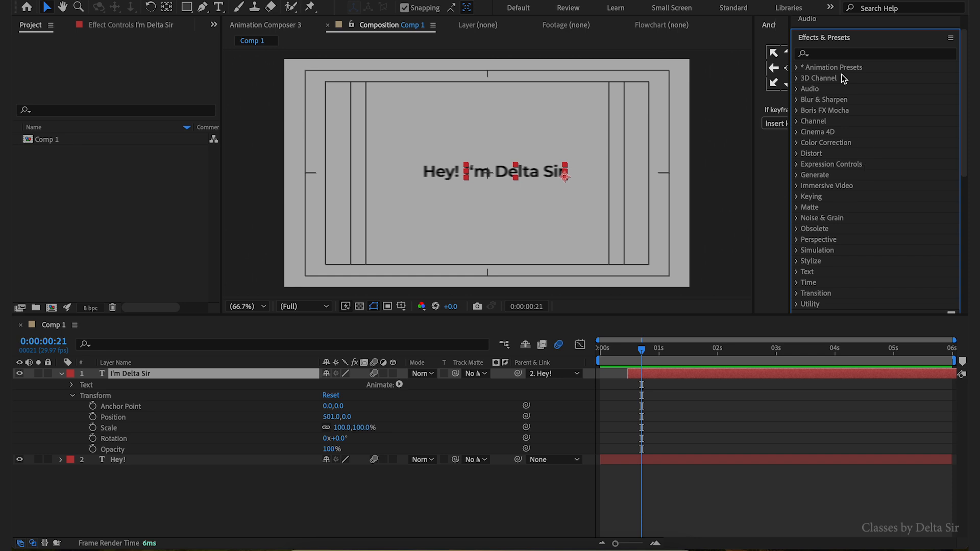
click(796, 68)
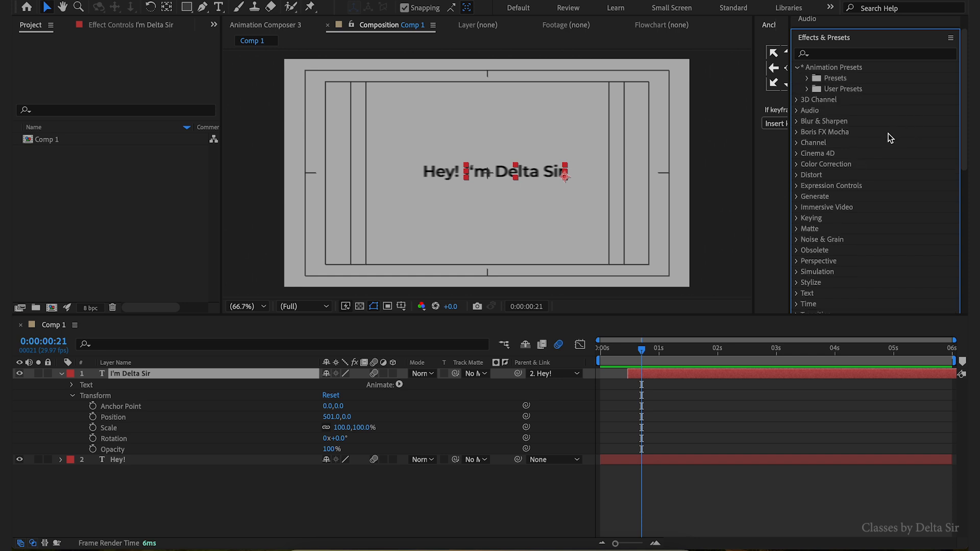
click(808, 79)
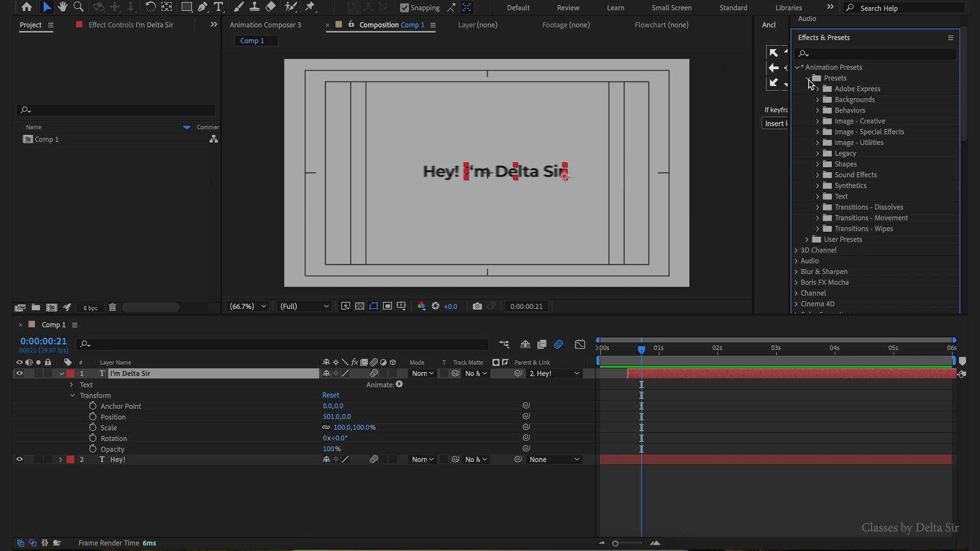
click(818, 197)
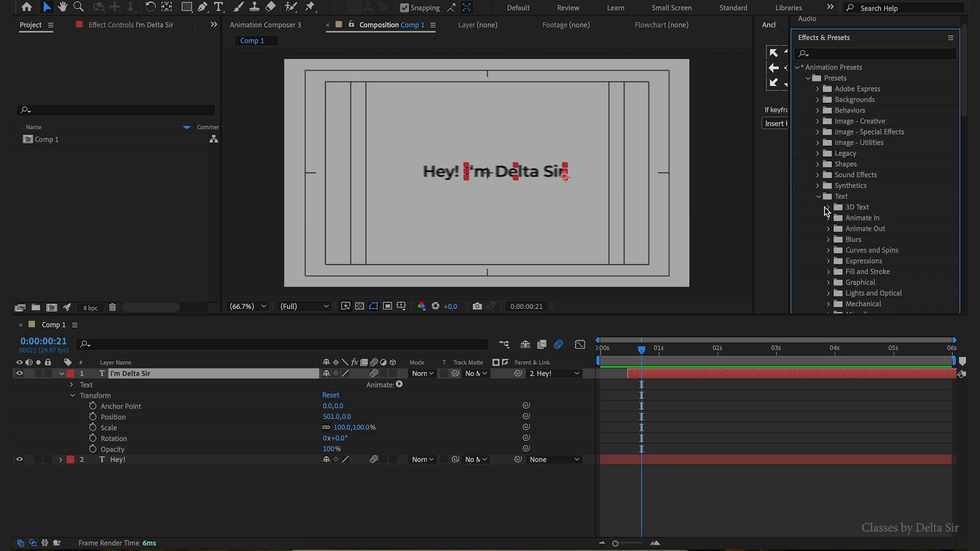
click(829, 219)
scroll(872, 220, down, 5)
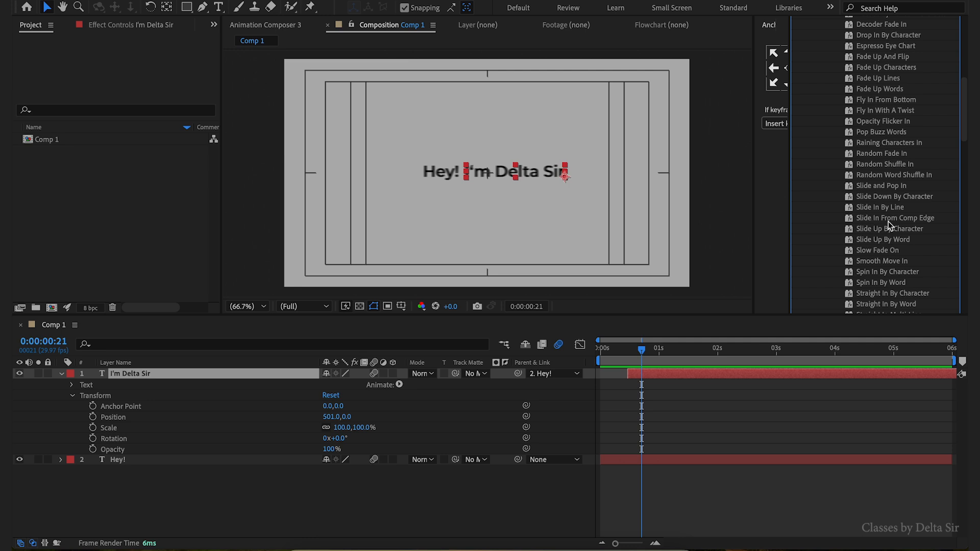
double_click(880, 188)
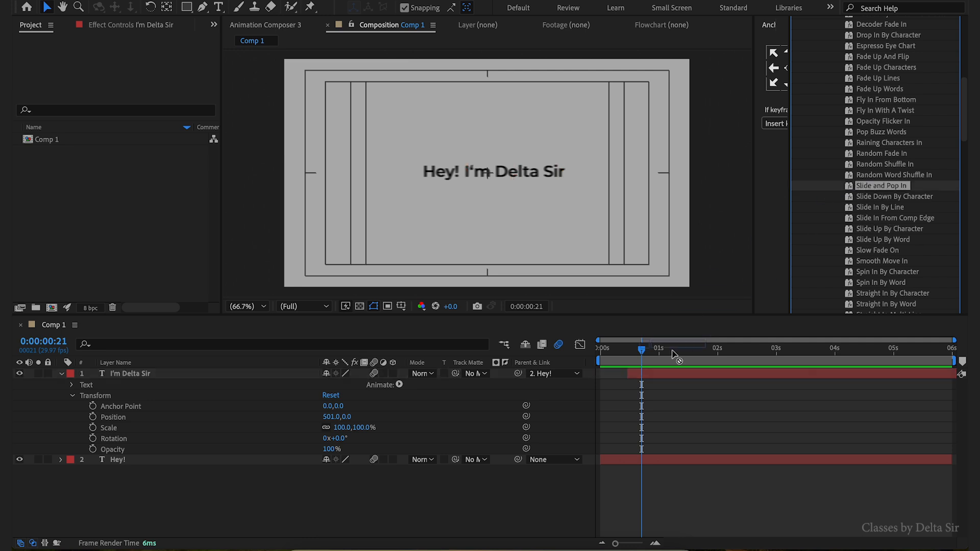
- Shift both Offset keyframes of the preset so they start at frame 14, and preview from the start
key(u)
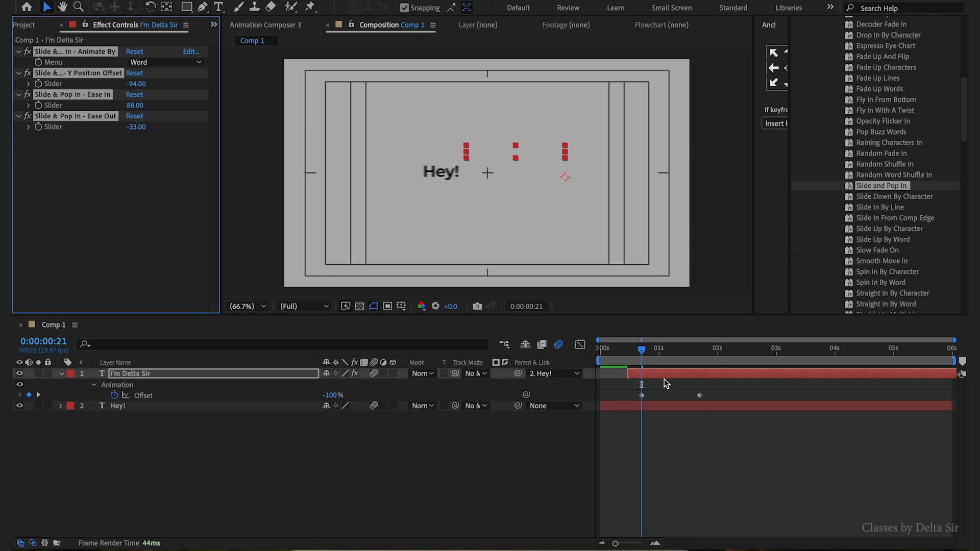
click(642, 396)
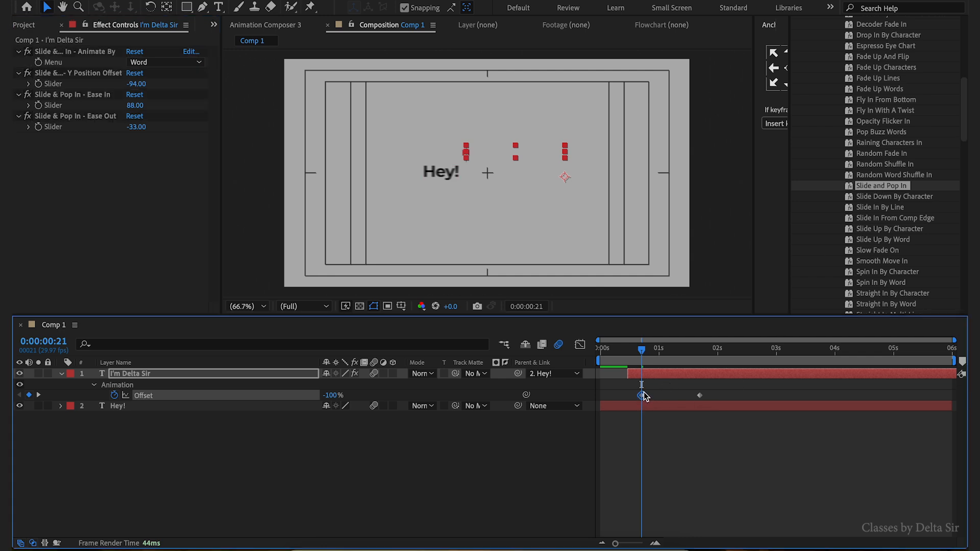
click(645, 376)
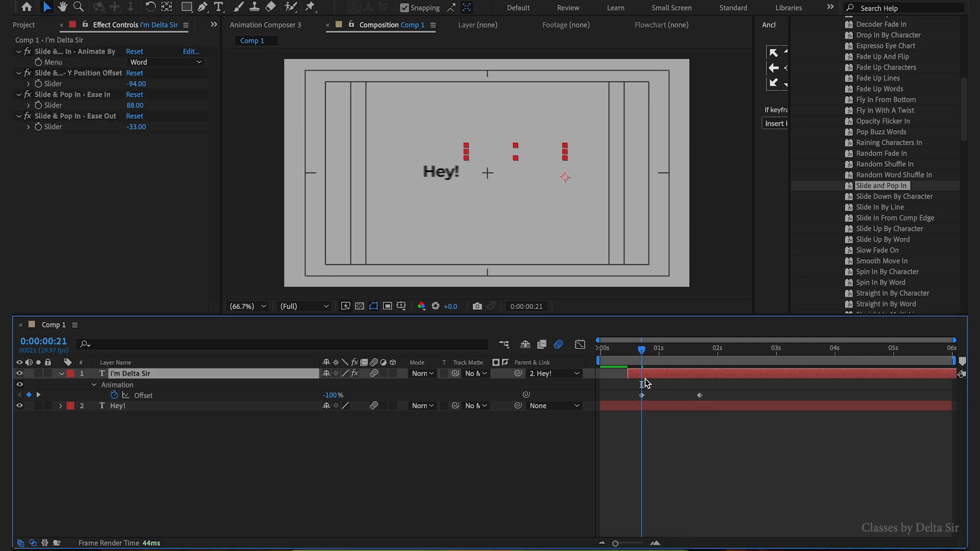
click(628, 352)
drag(636, 390, 738, 402)
drag(642, 396, 628, 397)
key(Home)
key(space)
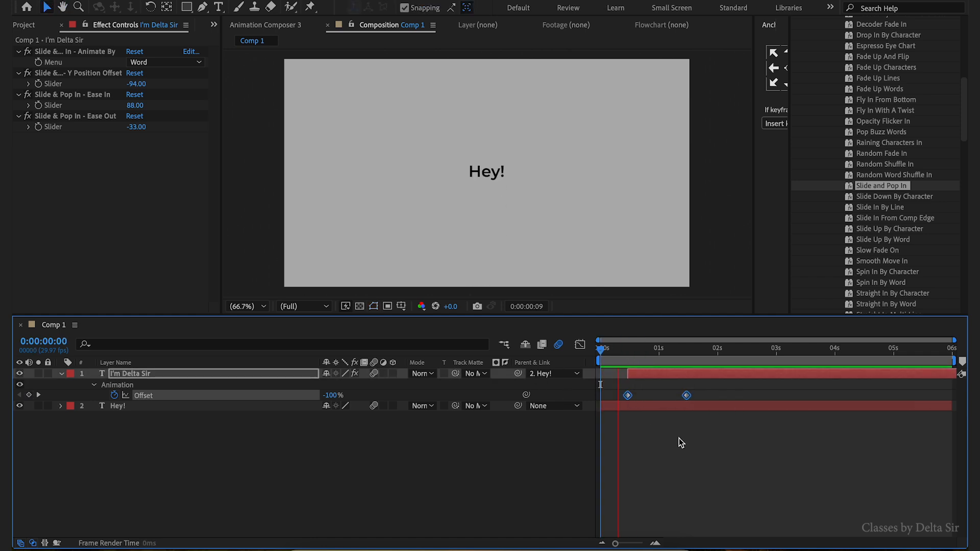
- Move the second Offset keyframe earlier to about 1 second
click(684, 407)
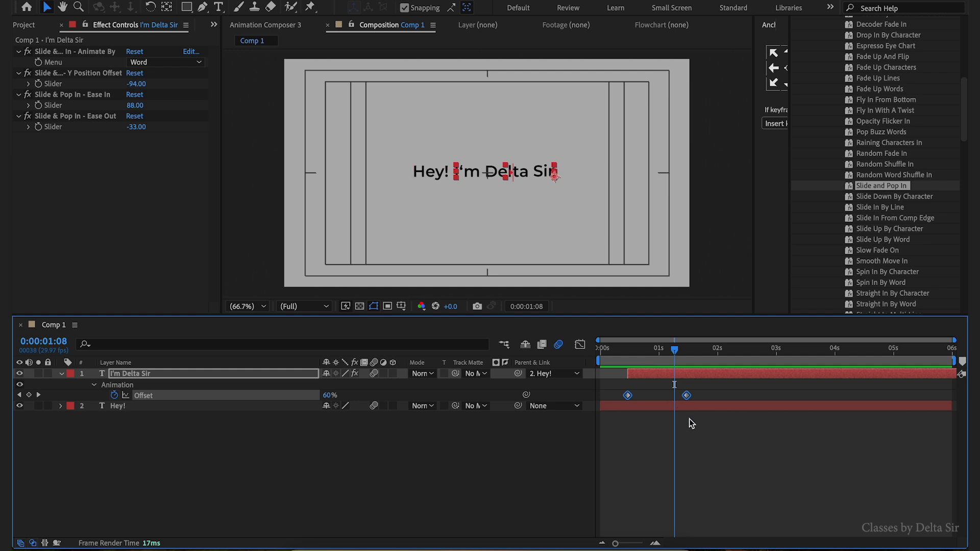
key(p)
click(690, 397)
drag(688, 396, 658, 417)
- Preview the full animation from the start
key(Home)
key(space)
key(space)
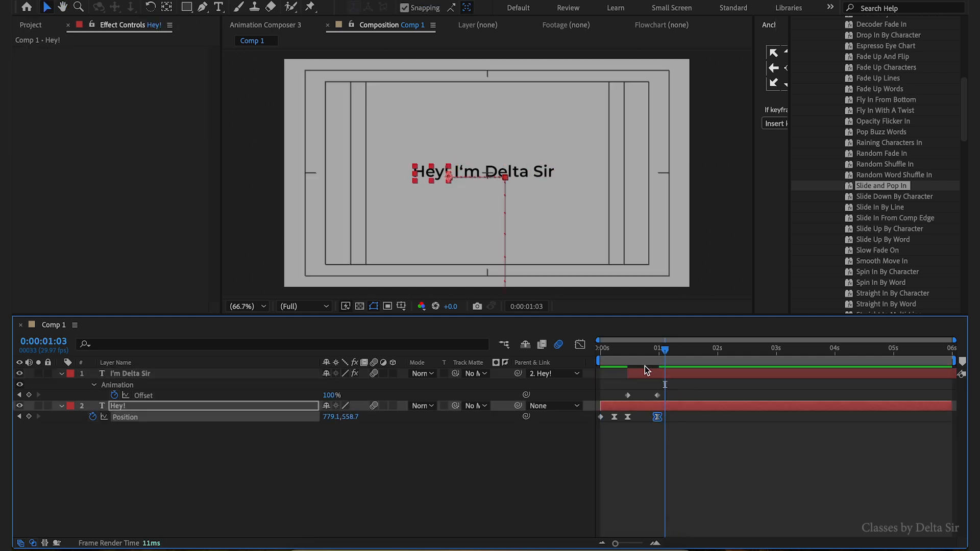
key(Home)
key(space)
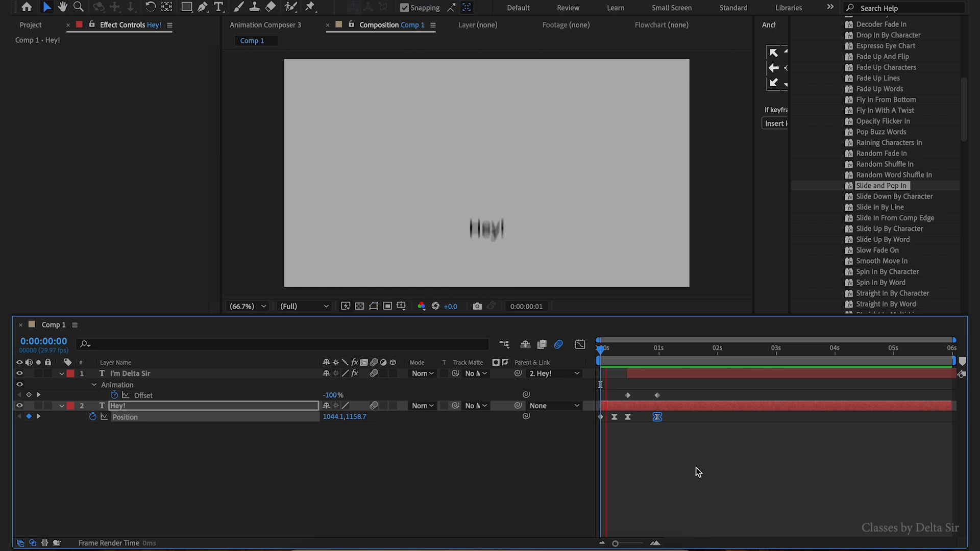
key(space)
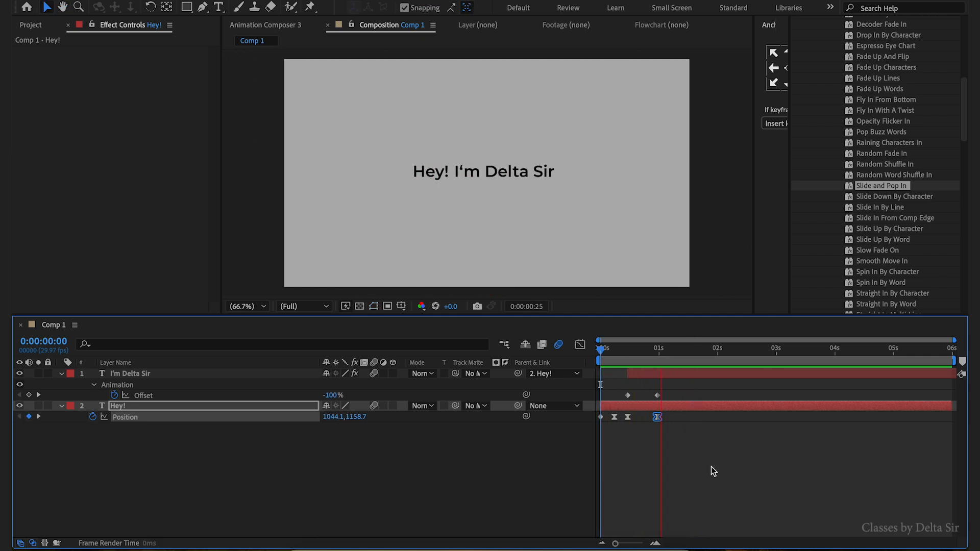
- Collapse the expanded properties of the Hey! and I'm Delta Sir layers
click(712, 467)
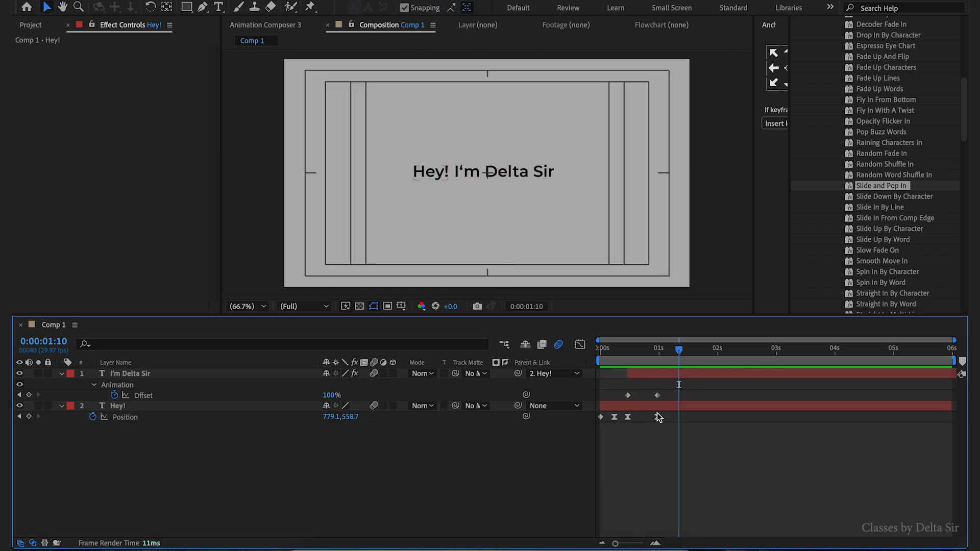
click(126, 408)
click(60, 408)
click(61, 374)
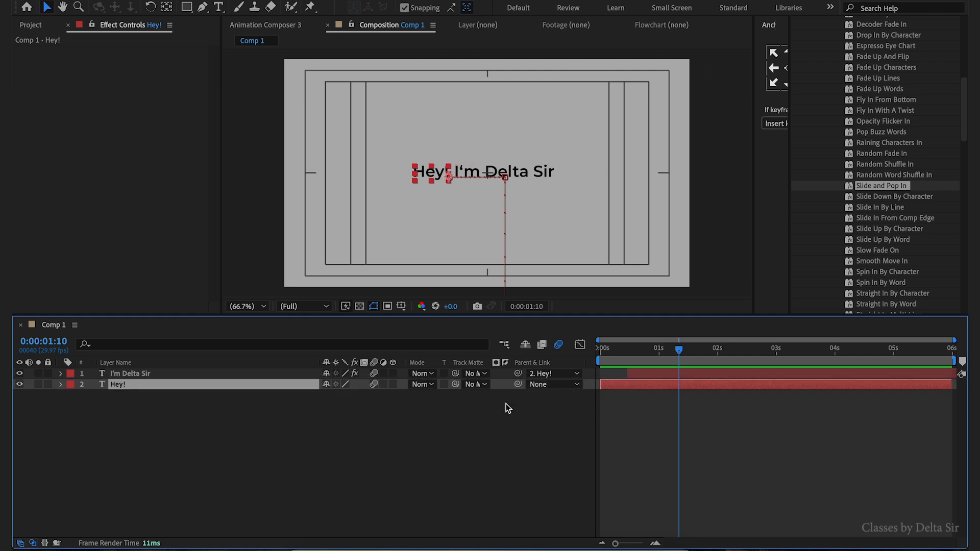
click(871, 184)
scroll(870, 183, up, 3)
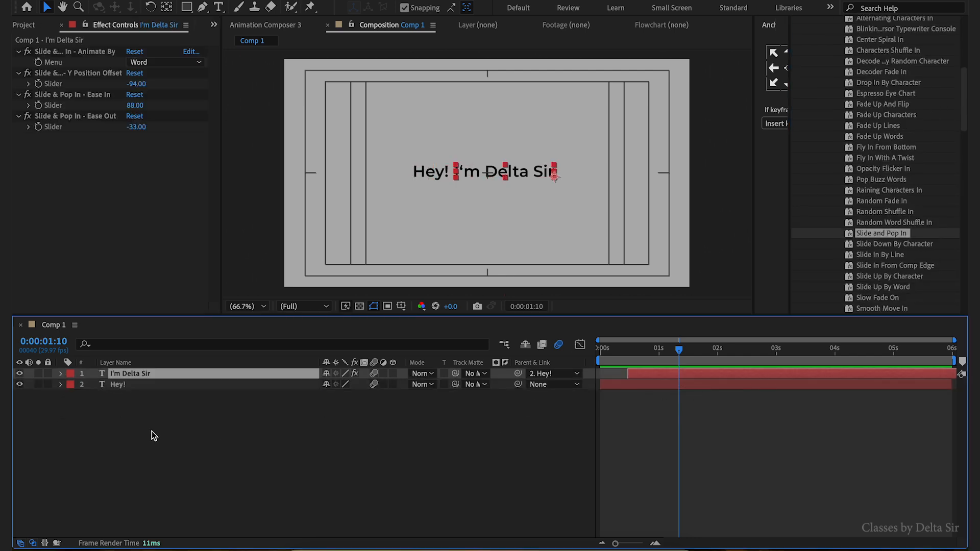
click(151, 431)
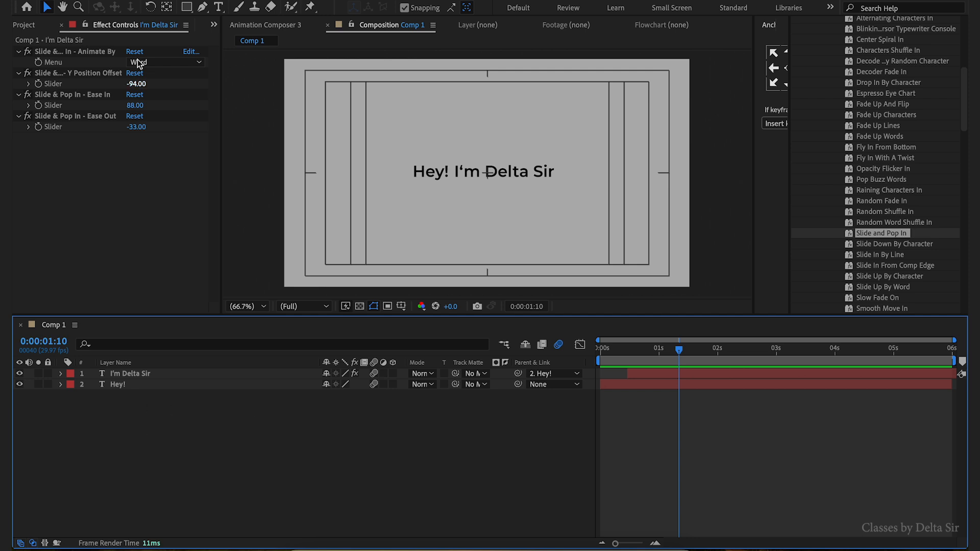
- Draw a rectangle shape layer about 953 by 144 px covering the text line, then return to the Selection tool
click(186, 7)
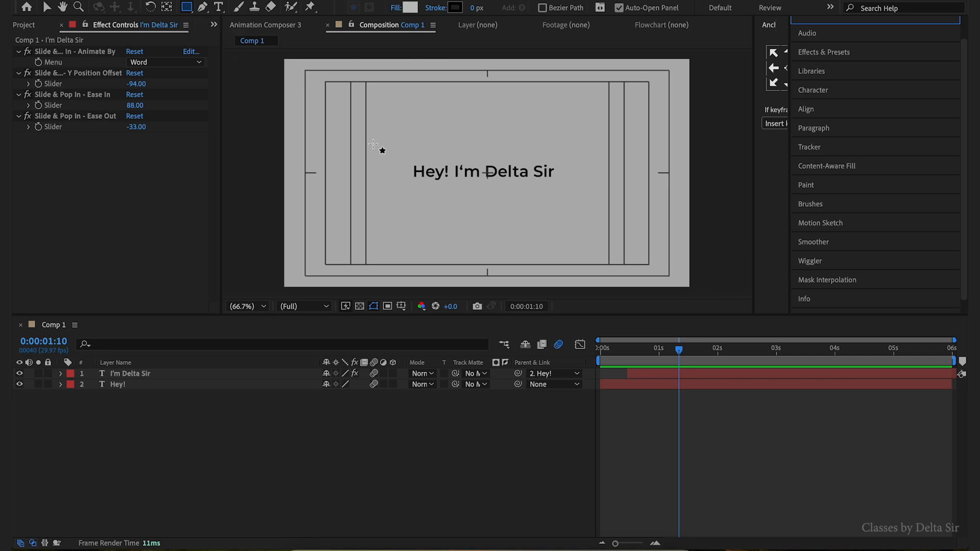
drag(378, 150, 578, 180)
click(415, 438)
key(v)
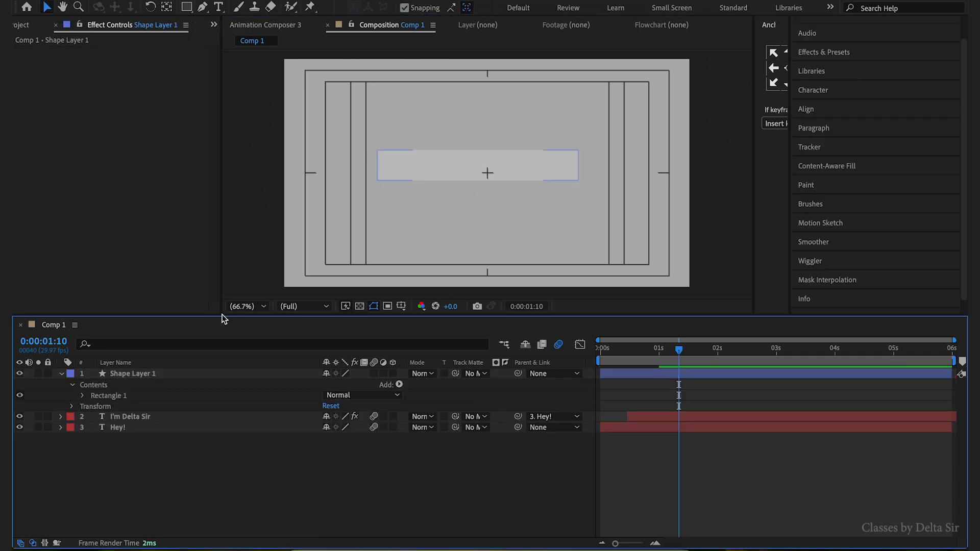
- Set Shape Layer 1 as the track matte for both the Hey! and I'm Delta Sir layers
key(u)
click(175, 392)
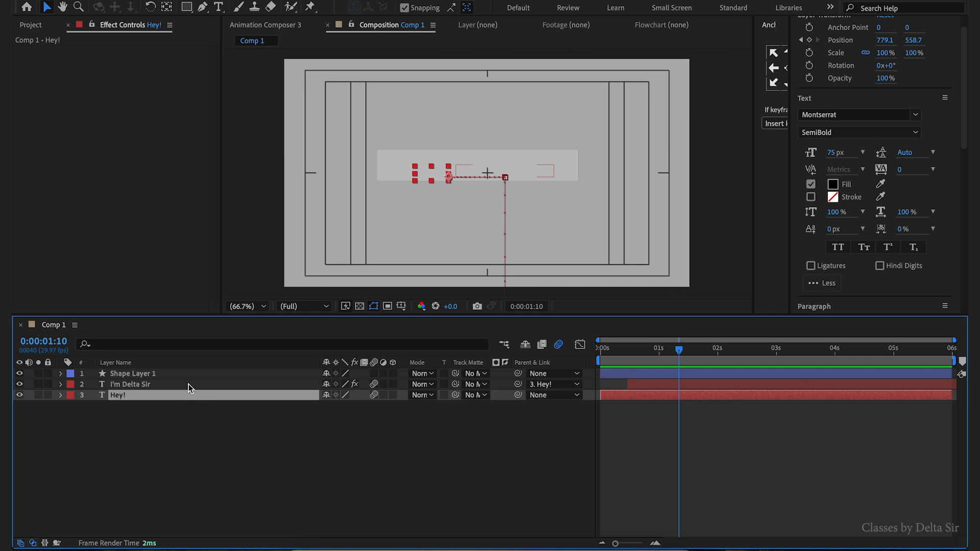
shift+click(188, 384)
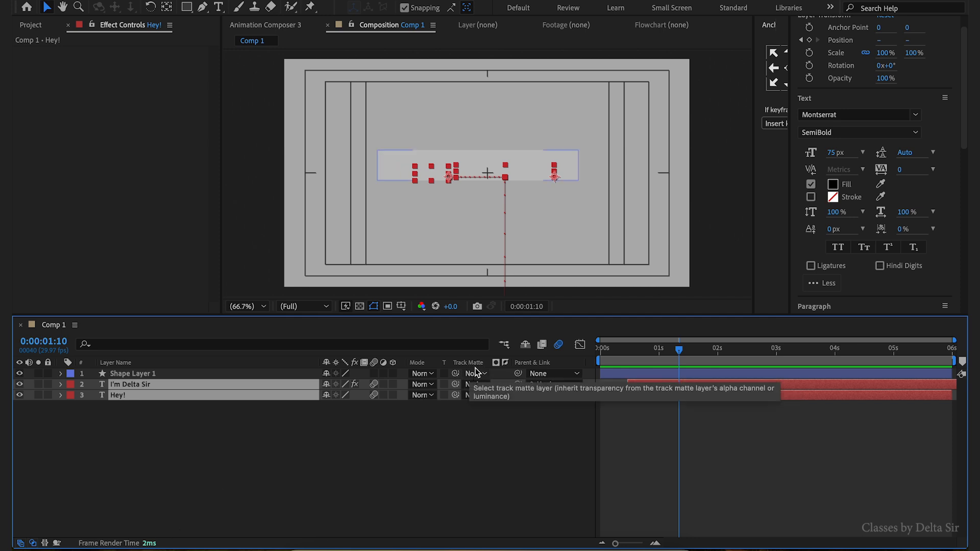
click(33, 544)
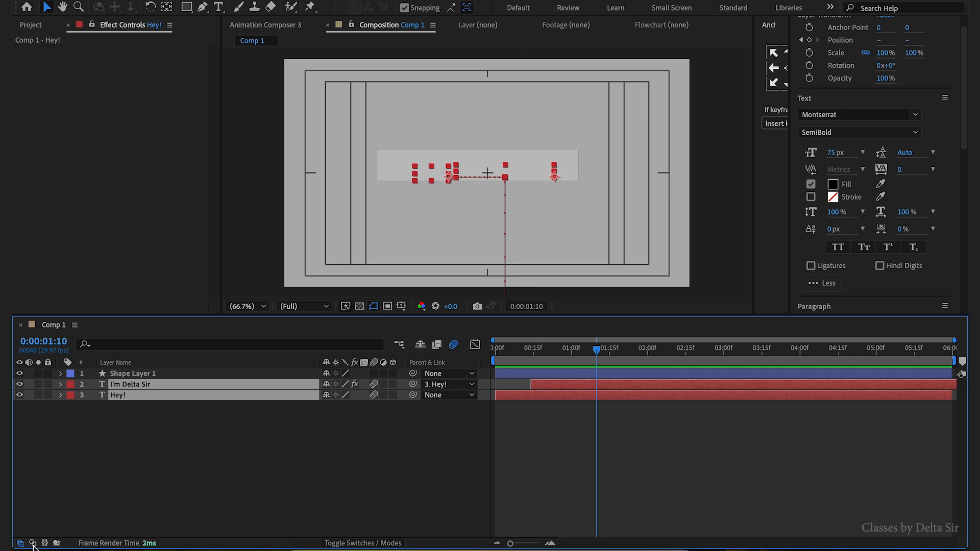
click(33, 545)
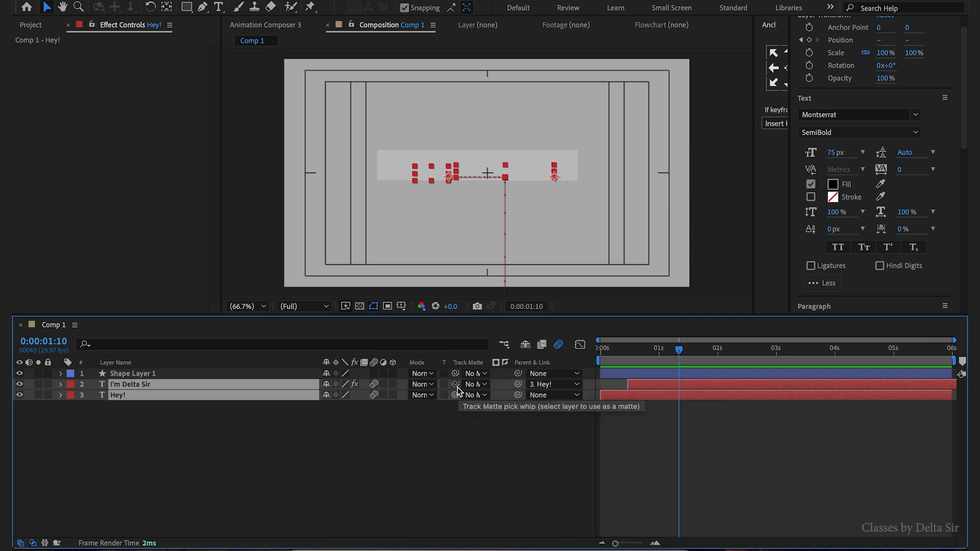
drag(457, 387, 217, 374)
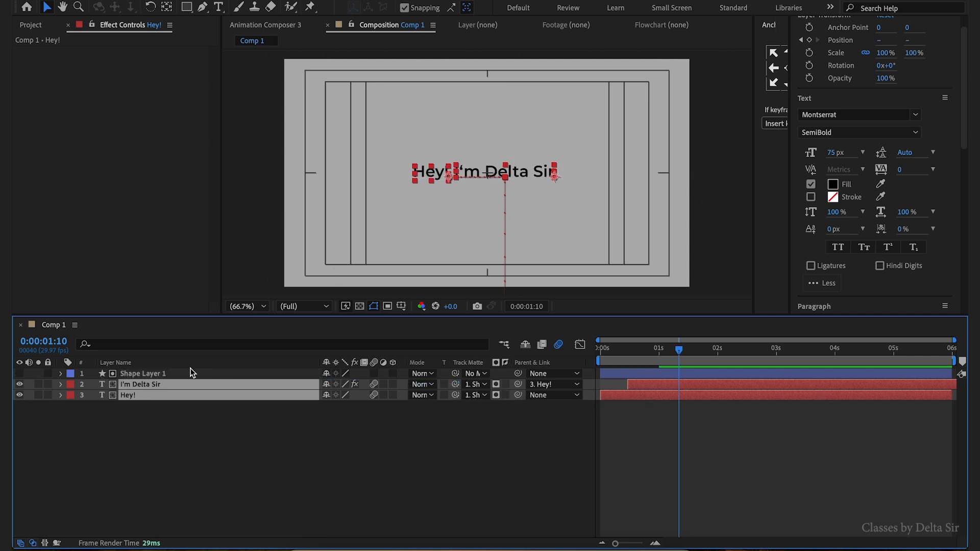
- Reposition the matte rectangle over the text line and lock Shape Layer 1
click(153, 374)
drag(503, 155, 506, 176)
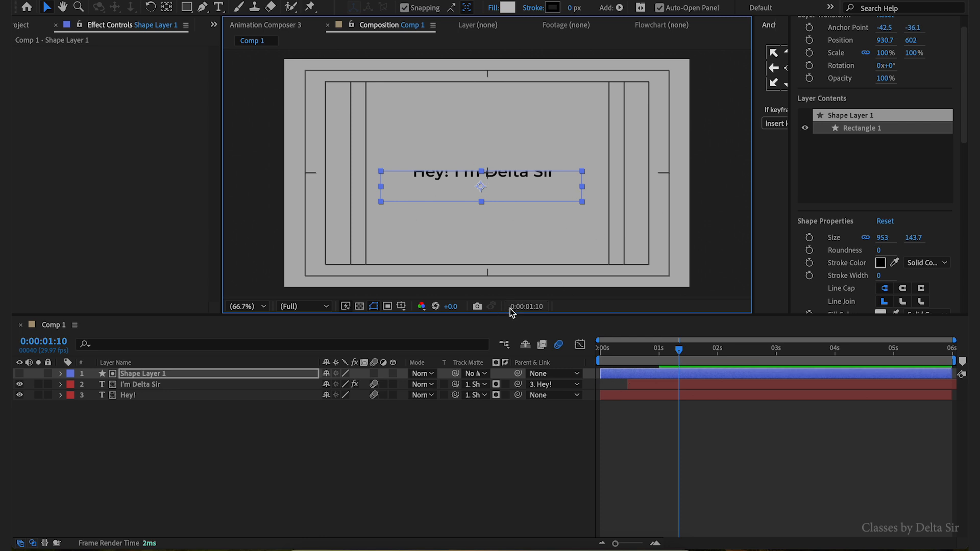
click(182, 439)
click(163, 375)
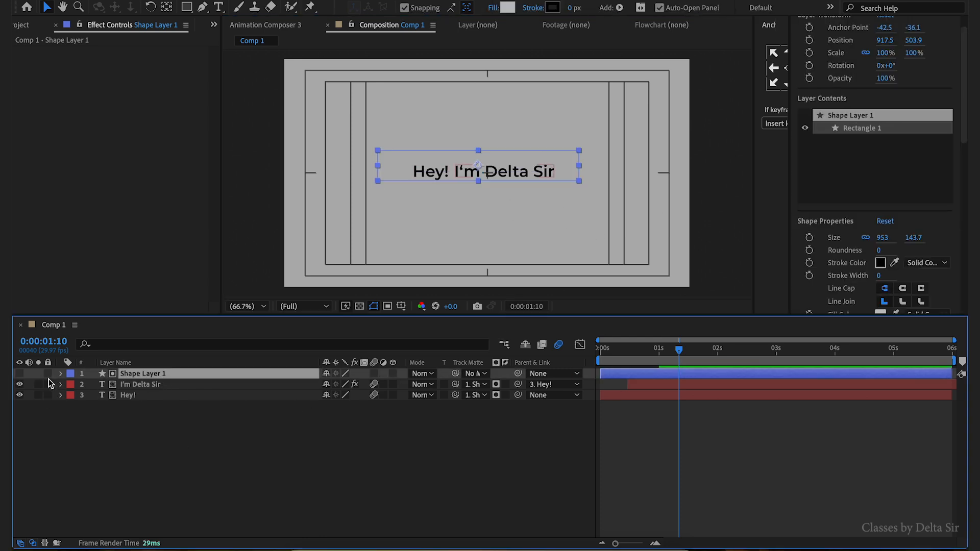
click(48, 379)
- Keyframe the Hey! layer's Position at 1:03 and move it down to 779.1, 648.7 ten frames later at 1:13
click(178, 386)
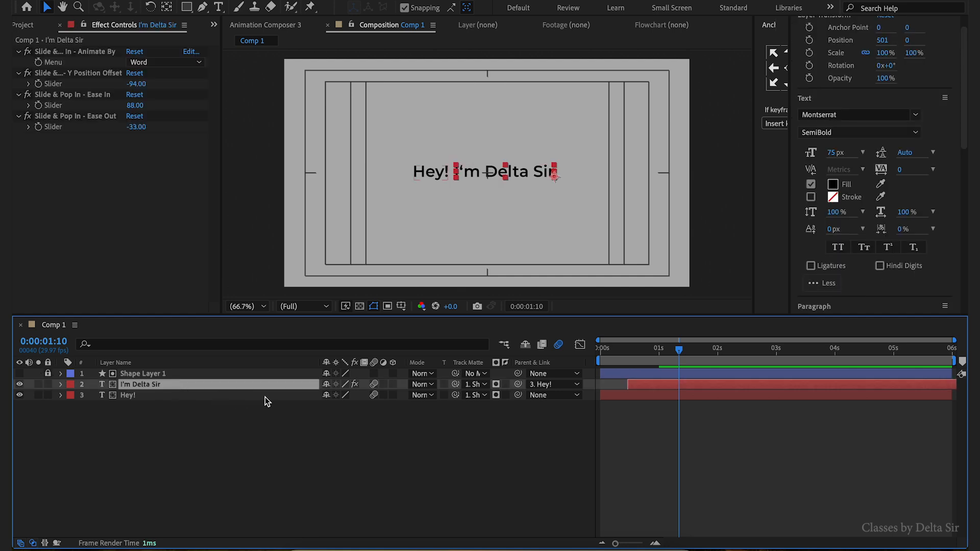
shift+click(261, 397)
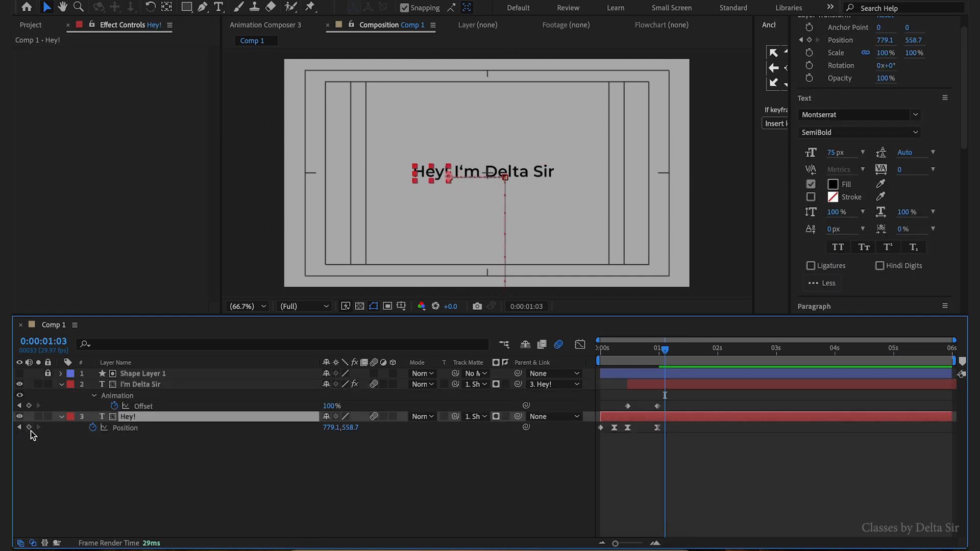
click(29, 428)
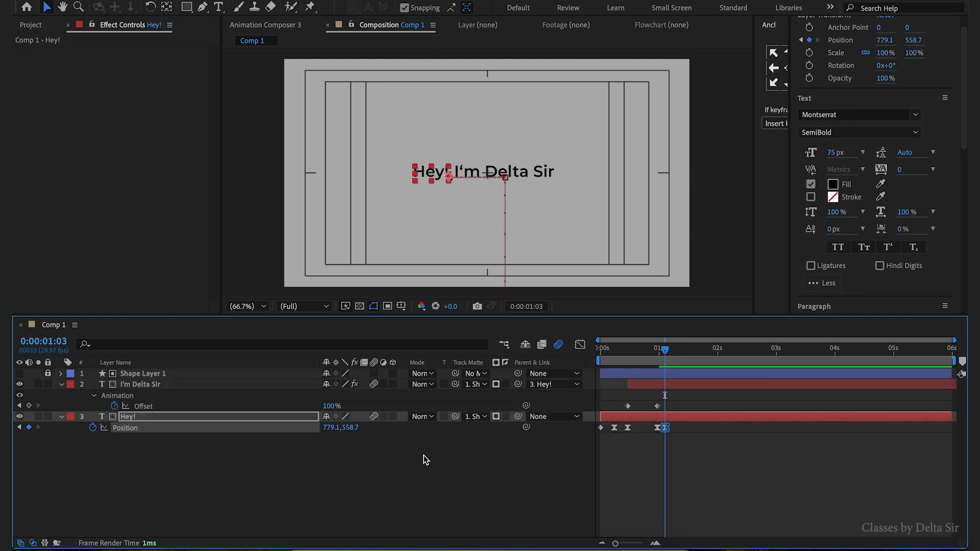
key(shift+Page_Down)
key(shift+Down)
key(shift+Down)
key(shift+Down)
key(shift+Down)
key(shift+Down)
key(shift+Down)
key(shift+Down)
key(shift+Down)
key(shift+Down)
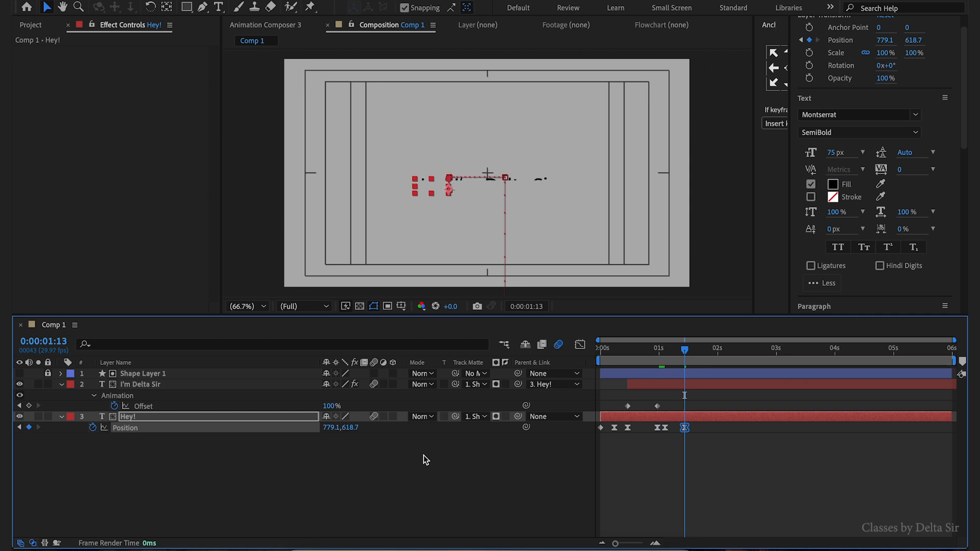
- Remove the easing from the Hey! layer's last Position keyframe
click(692, 442)
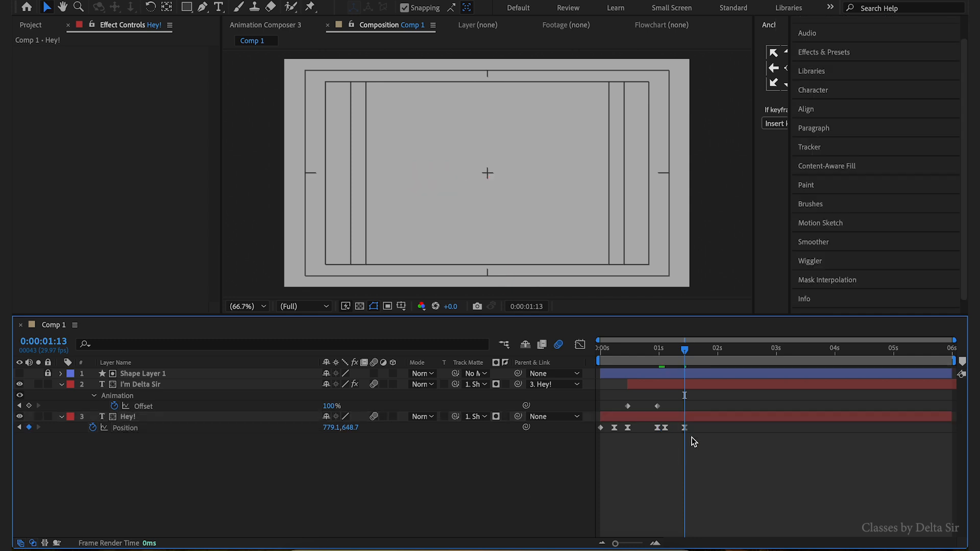
click(685, 428)
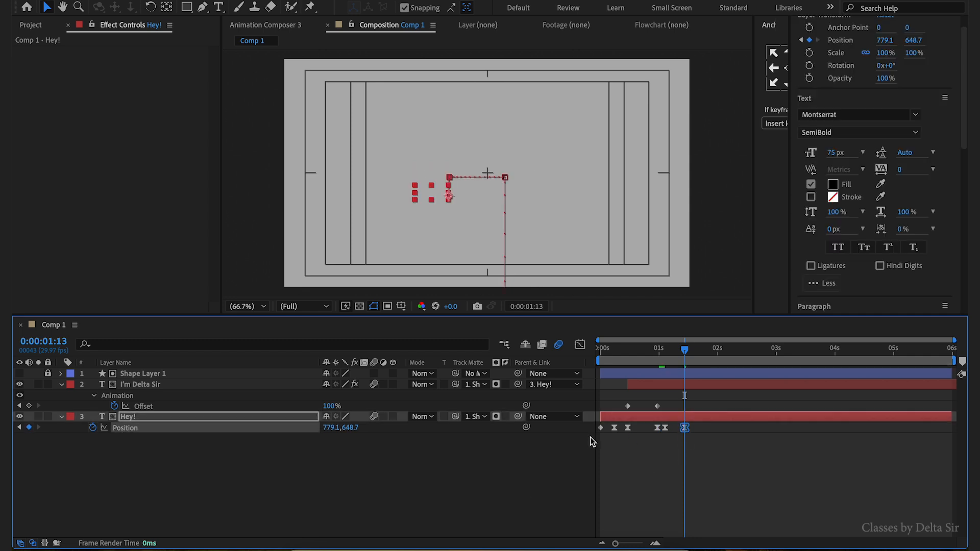
ctrl+click(687, 432)
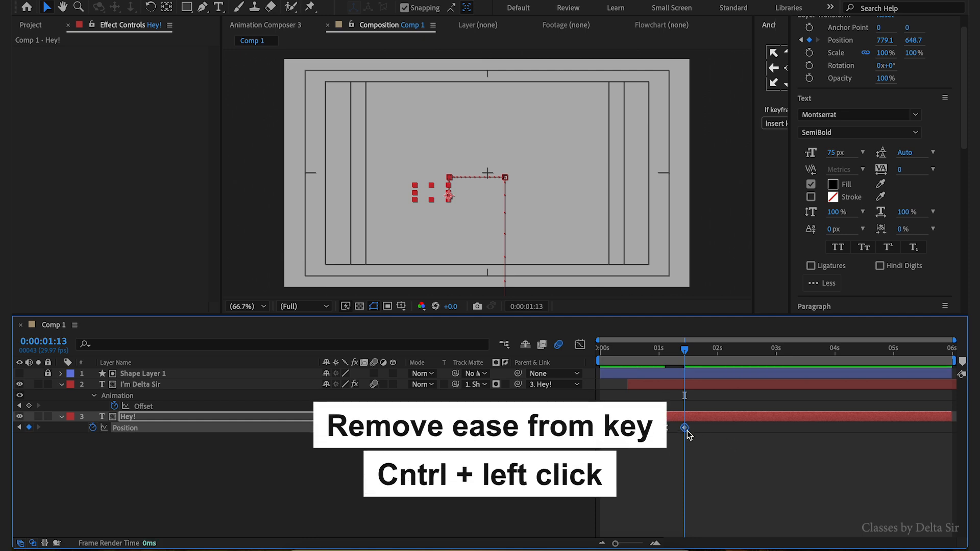
- Trim the out points of the Hey! and I'm Delta Sir layers to the current time 1:13
shift+click(732, 389)
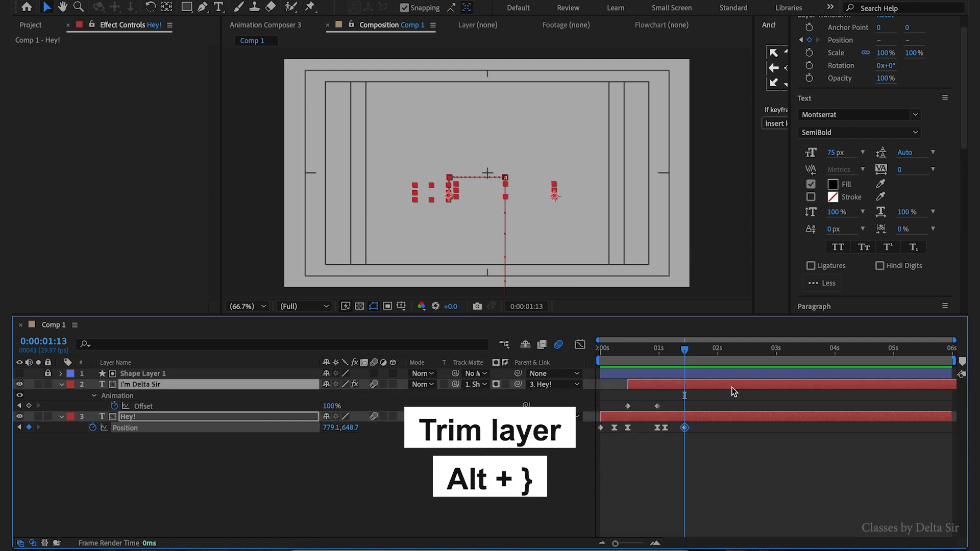
key(alt+bracketright)
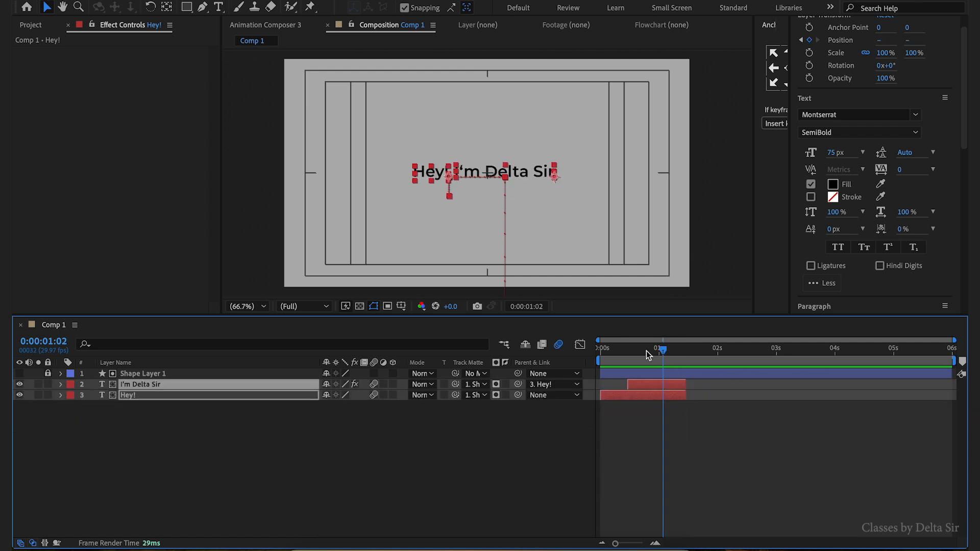
key(space)
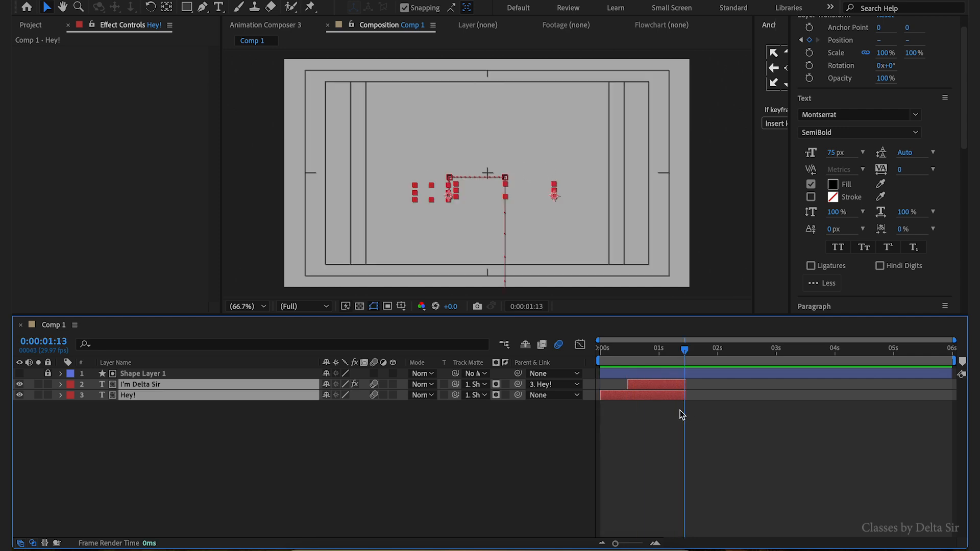
click(89, 424)
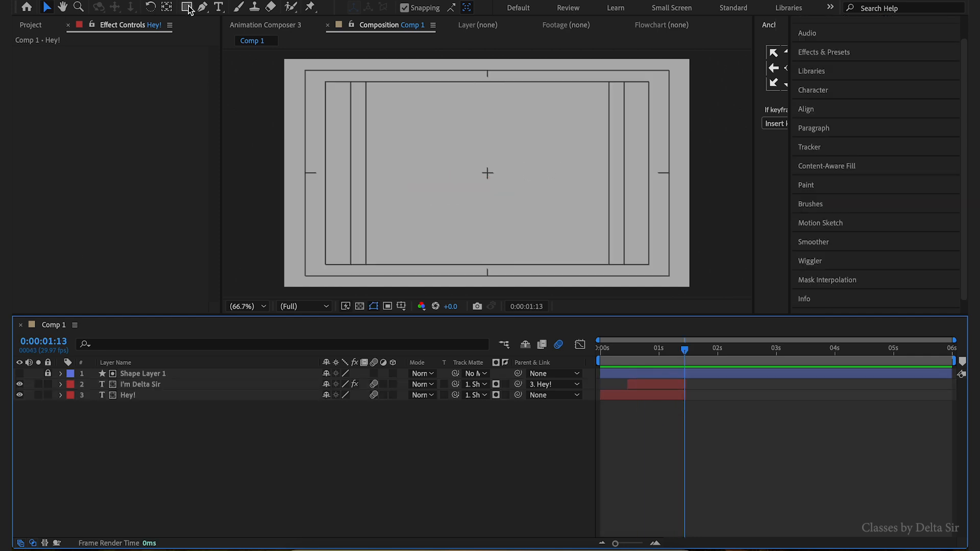
- Create a new text layer reading "Your" in the composition centre starting at 1:14
click(219, 7)
click(444, 163)
text(Your)
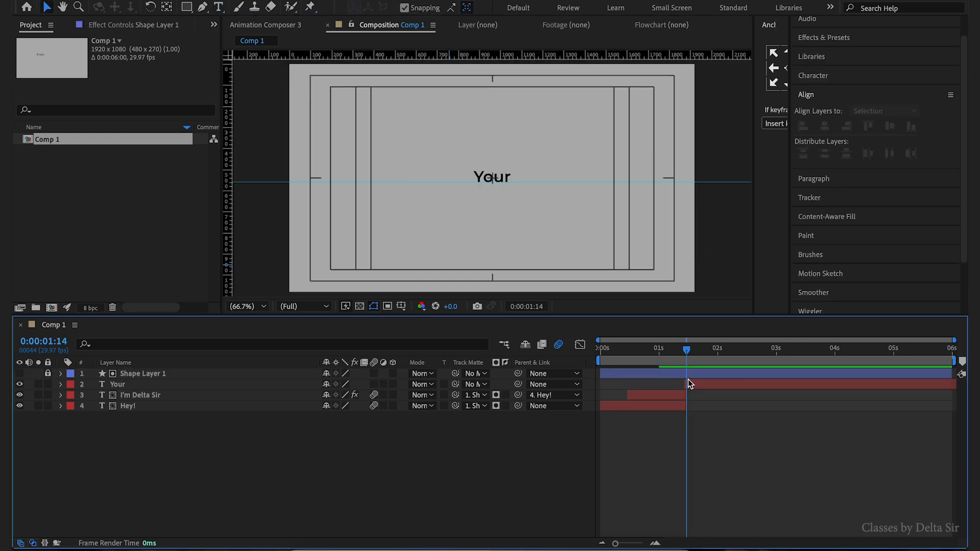
click(688, 383)
- Set the Your layer's font size to 125 px and centre it horizontally in the composition
click(813, 76)
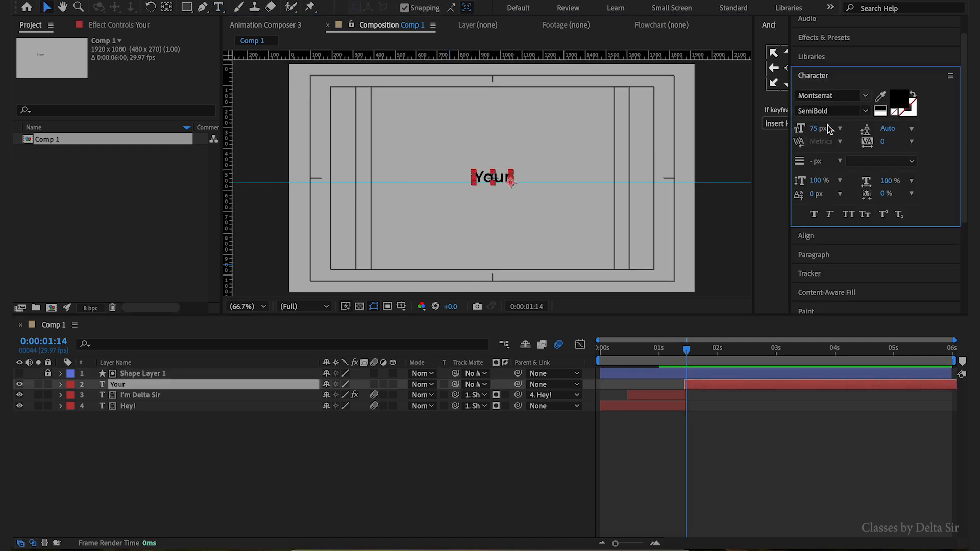
click(822, 128)
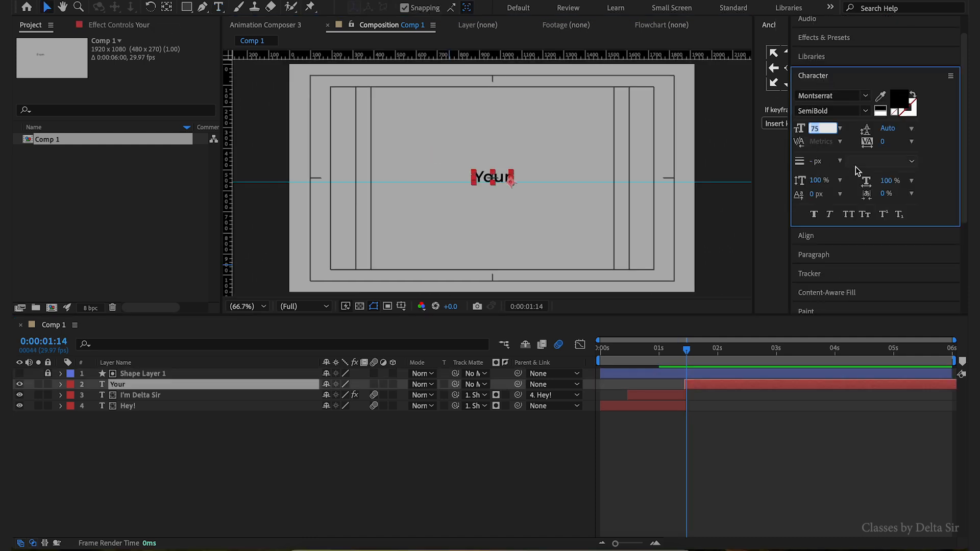
text(125)
key(Return)
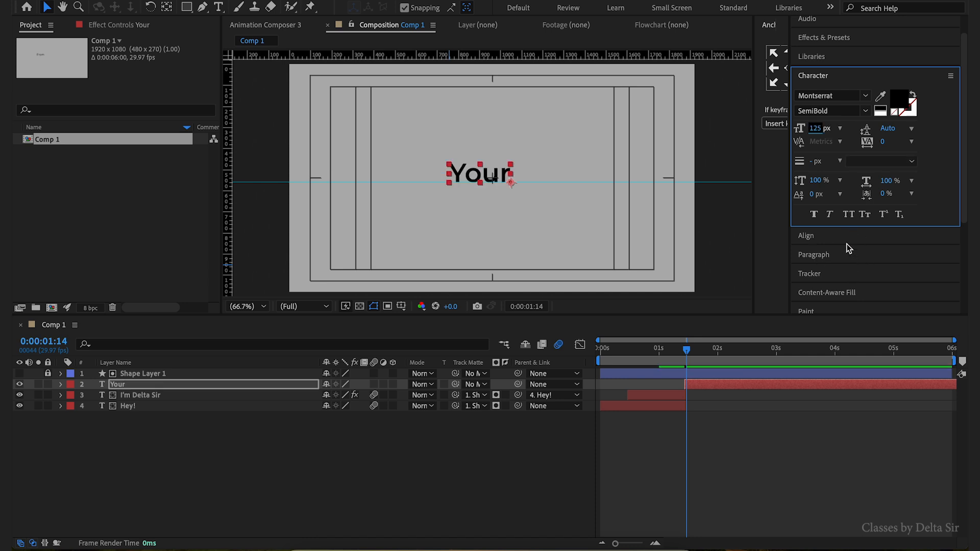
click(846, 243)
click(826, 133)
- Apply the Text > Animate In preset Slide Down By Character to the Your layer
click(856, 38)
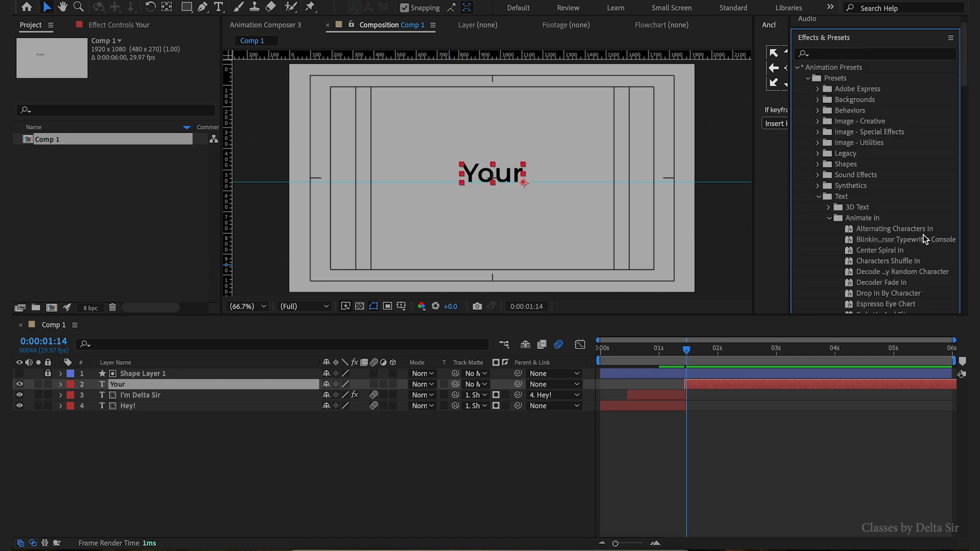
scroll(914, 252, down, 6)
click(883, 255)
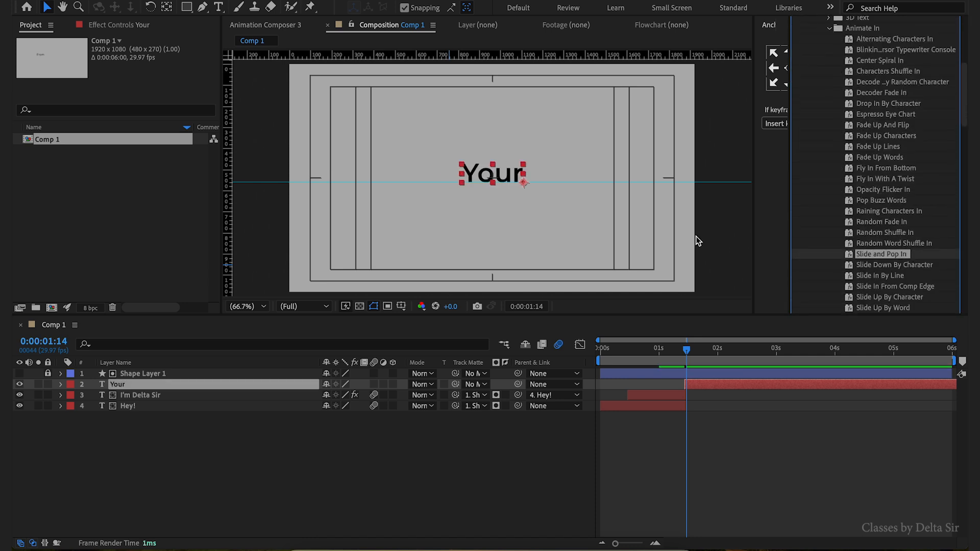
mouse_move(694, 357)
mouse_down()
mouse_move(670, 351)
mouse_move(694, 354)
mouse_up()
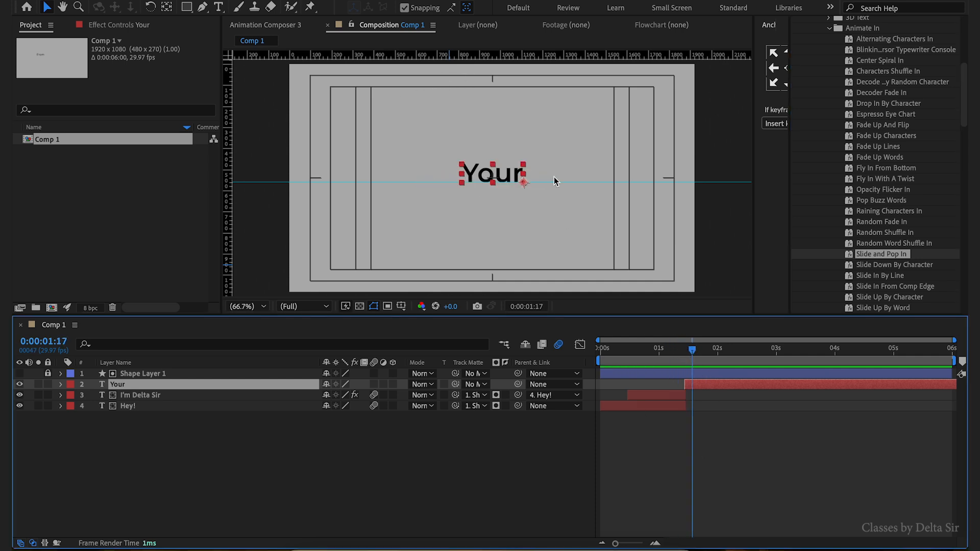
scroll(897, 222, down, 3)
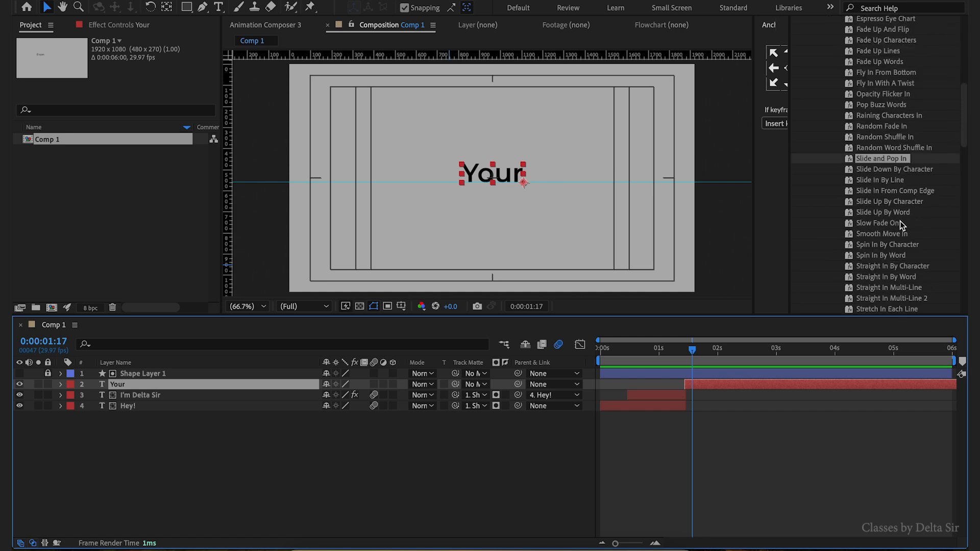
drag(887, 172, 776, 412)
- Move the Your layer's second Offset keyframe earlier, closer to the first
drag(693, 407, 688, 410)
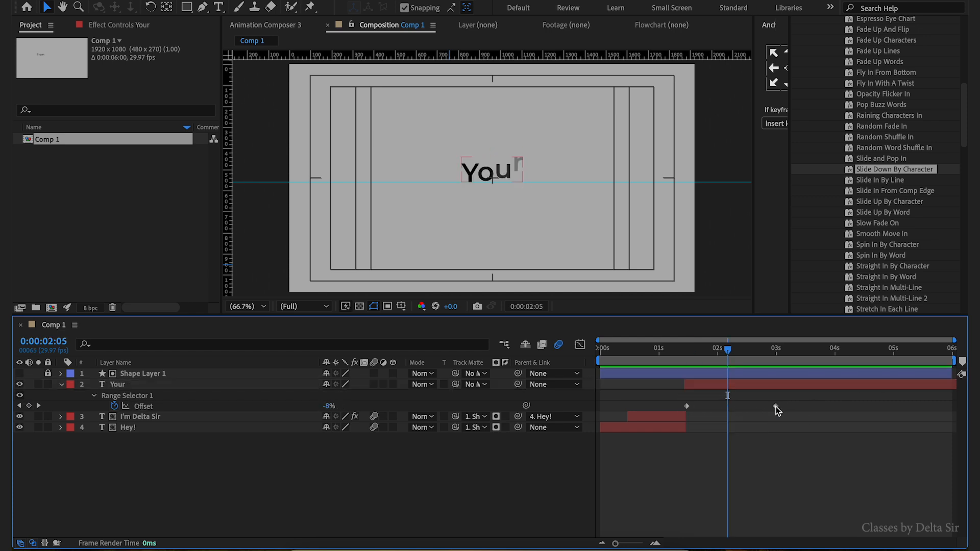
drag(776, 408, 747, 407)
drag(724, 351, 647, 358)
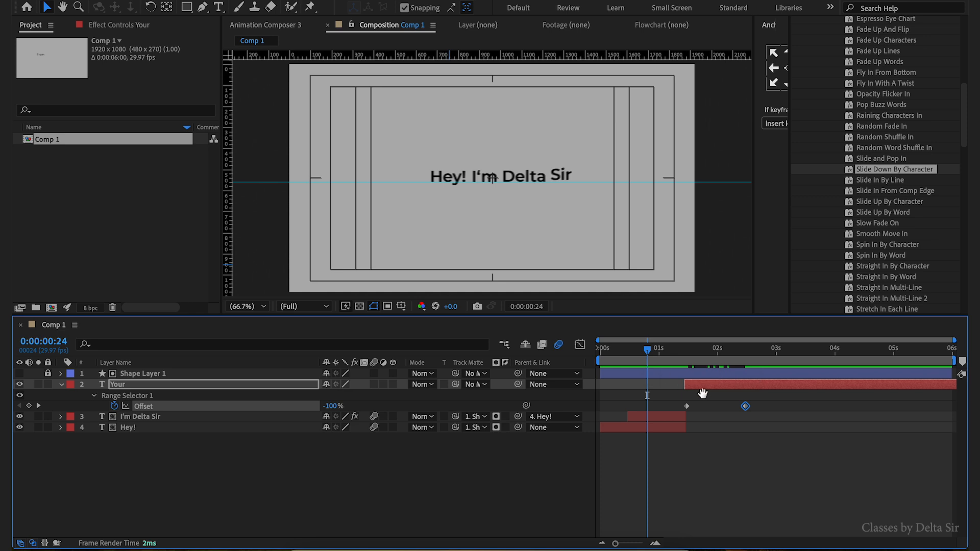
- Preview the Your animation and inspect its Offset keyframes zoomed in on the timeline, then return to the start
key(space)
key(space)
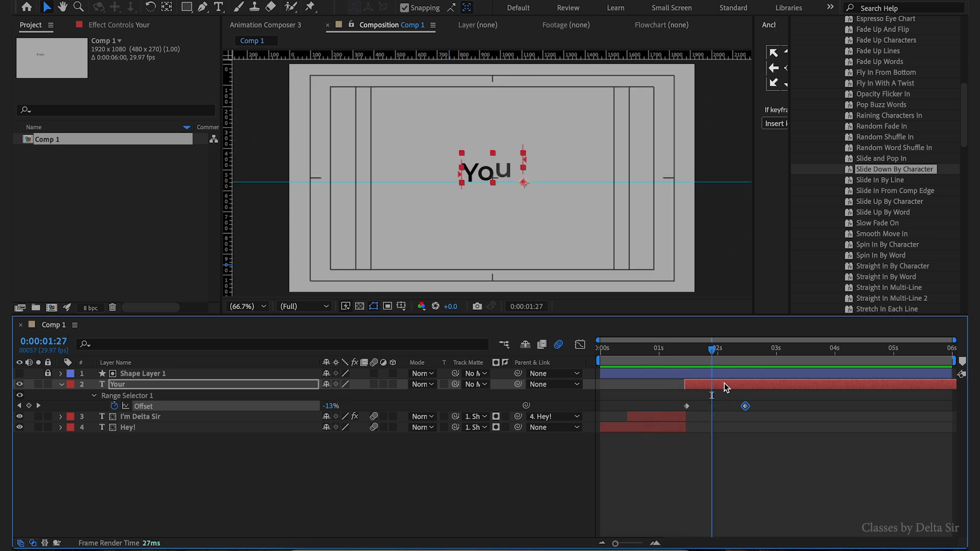
drag(710, 350, 675, 351)
key(equal)
key(equal)
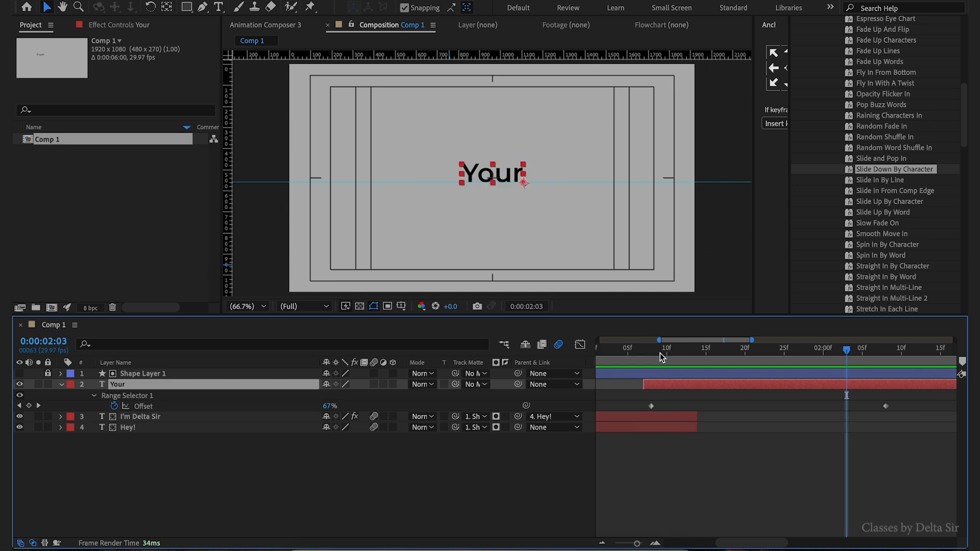
drag(660, 353, 630, 357)
key(minus)
key(minus)
key(Home)
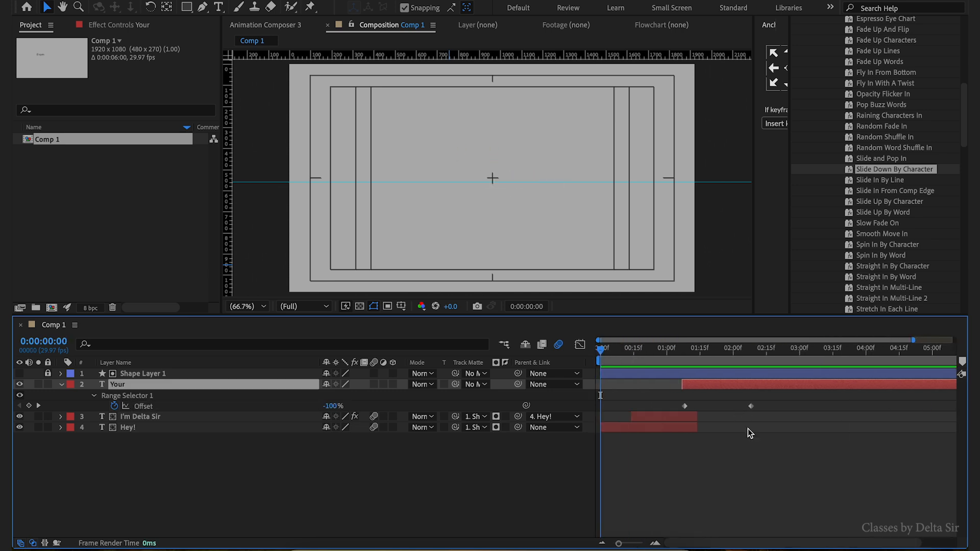
- Play to 0:00:02:12 and trim the Your layer's out point to that time
key(space)
key(space)
key(alt+bracketright)
- Create a new text layer reading Multimedia in the composition
click(219, 7)
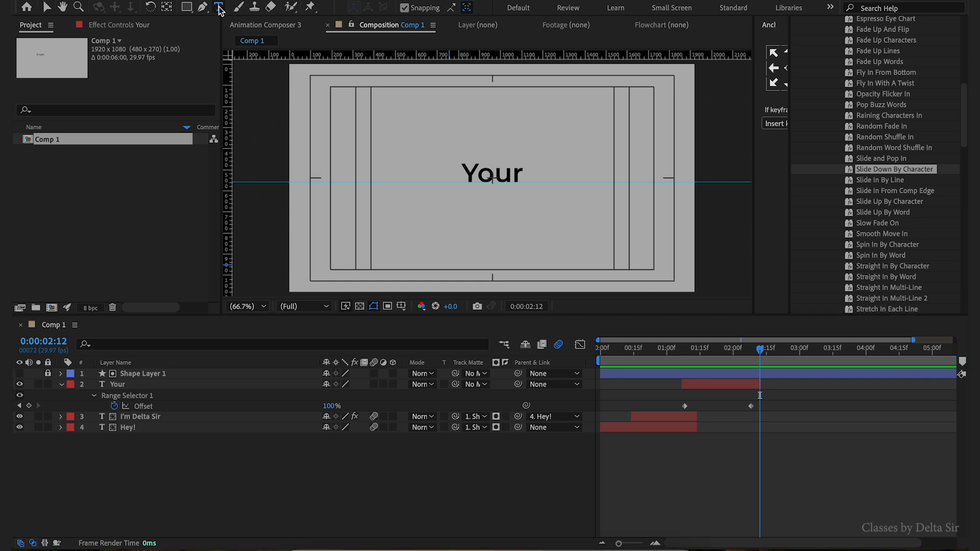
click(406, 134)
text(Multimedia)
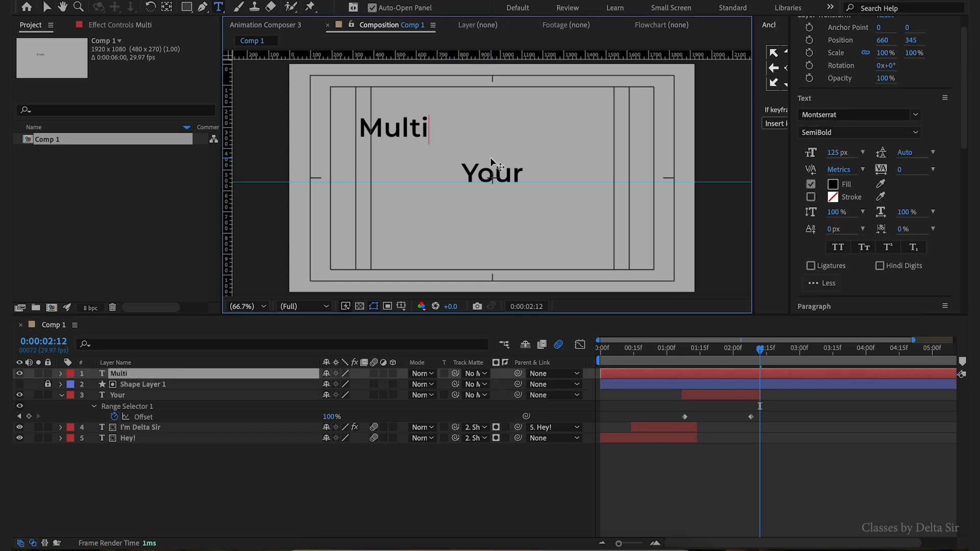
key(Escape)
key(v)
- Centre the Multimedia text horizontally in the composition and place its layer beneath Shape Layer 1
scroll(850, 195, down, 6)
click(835, 218)
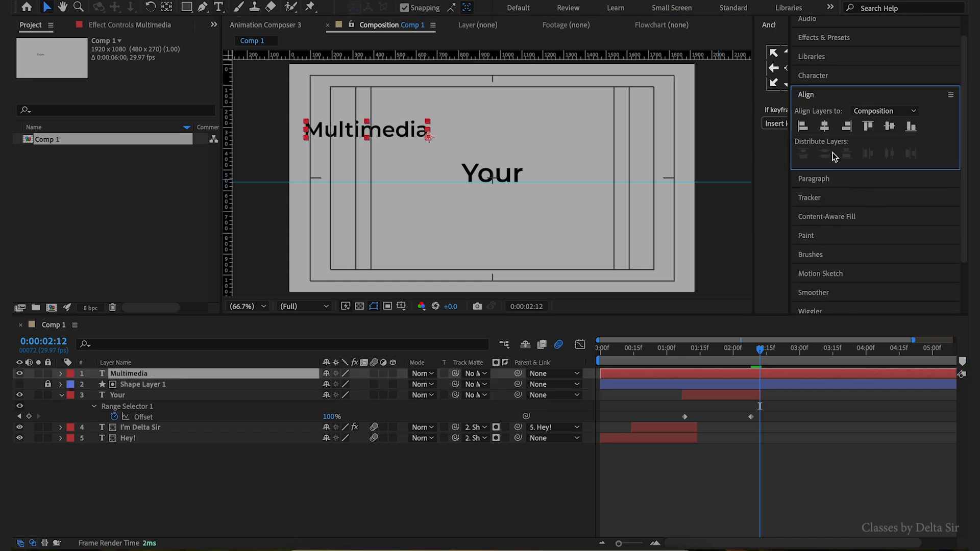
click(824, 126)
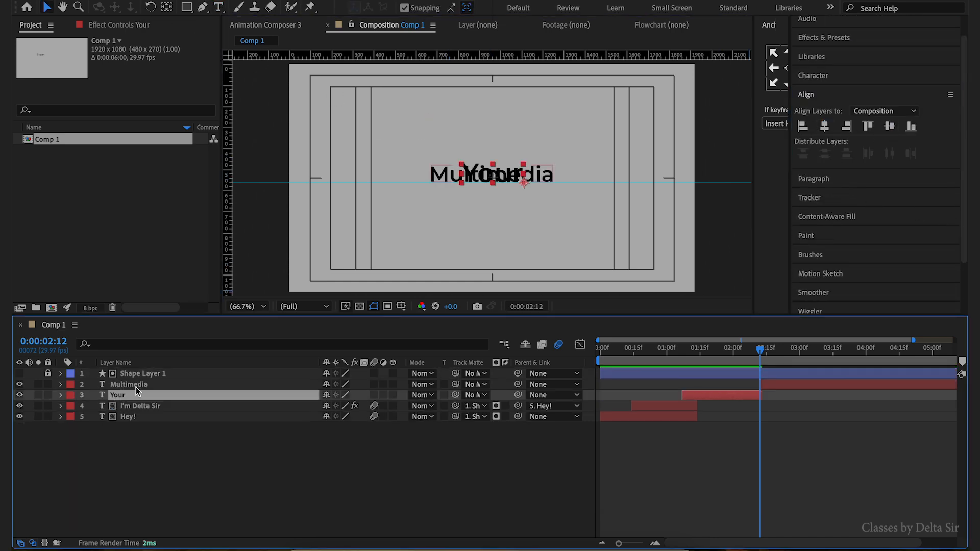
click(134, 385)
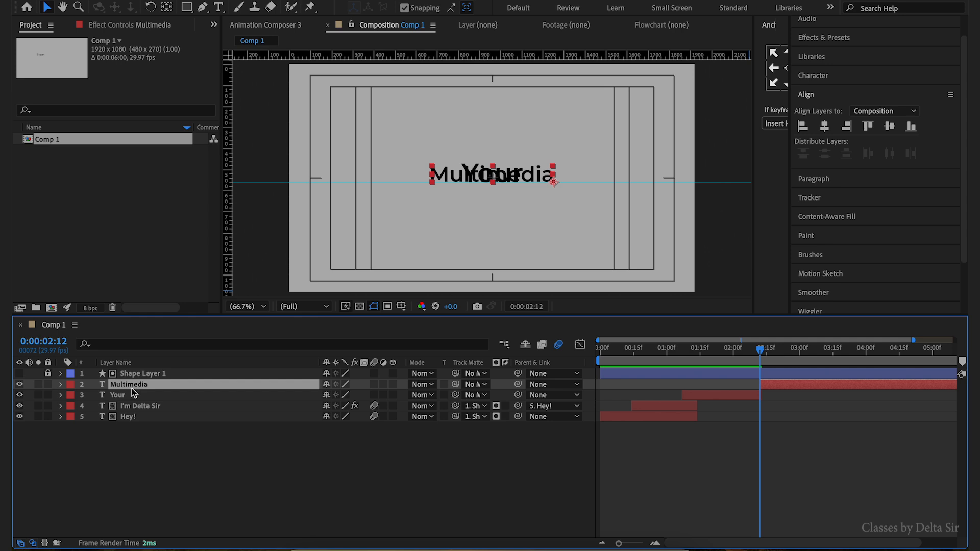
- Hide the Your layer
key(equal)
key(equal)
key(equal)
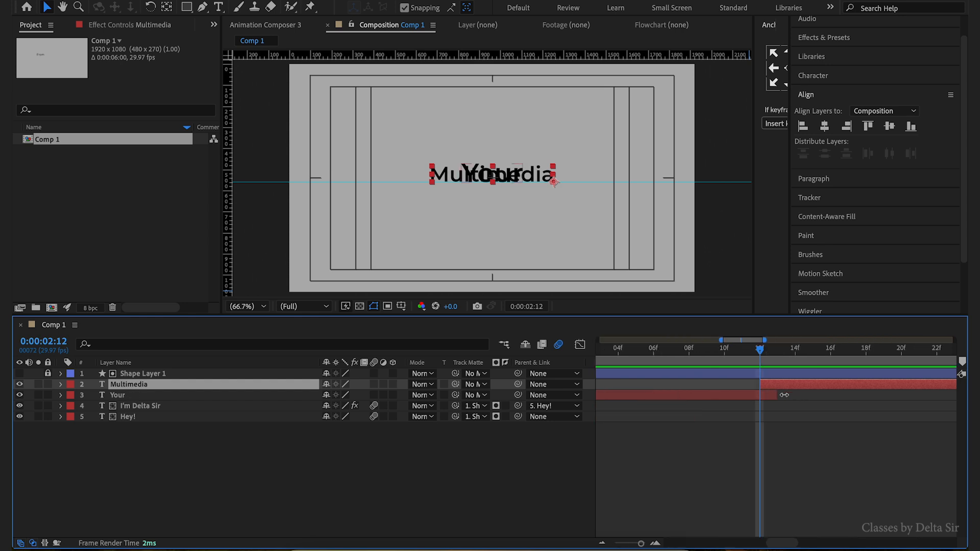
click(20, 395)
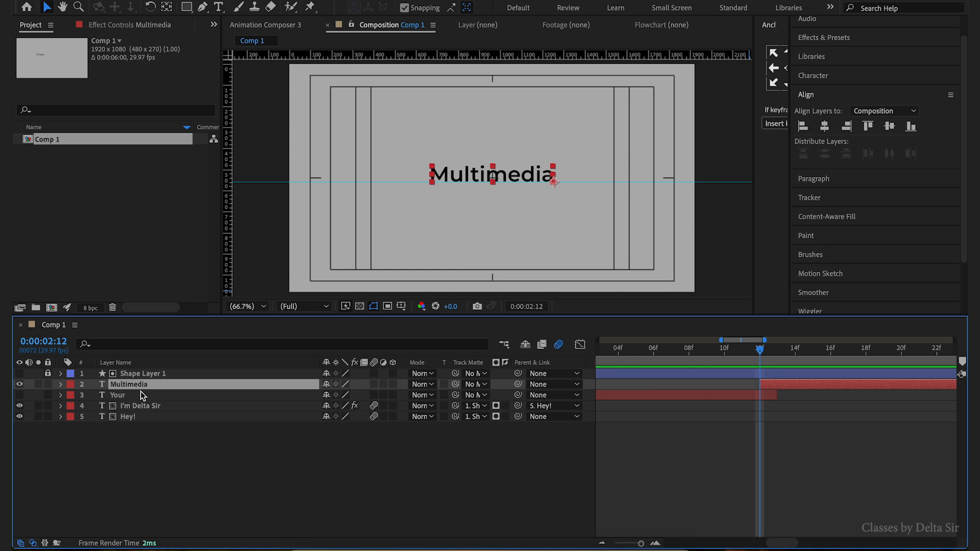
- Keyframe Multimedia's Scale at 0% at 0:00:02:12 and 100% seven frames later at 0:00:02:19
click(61, 384)
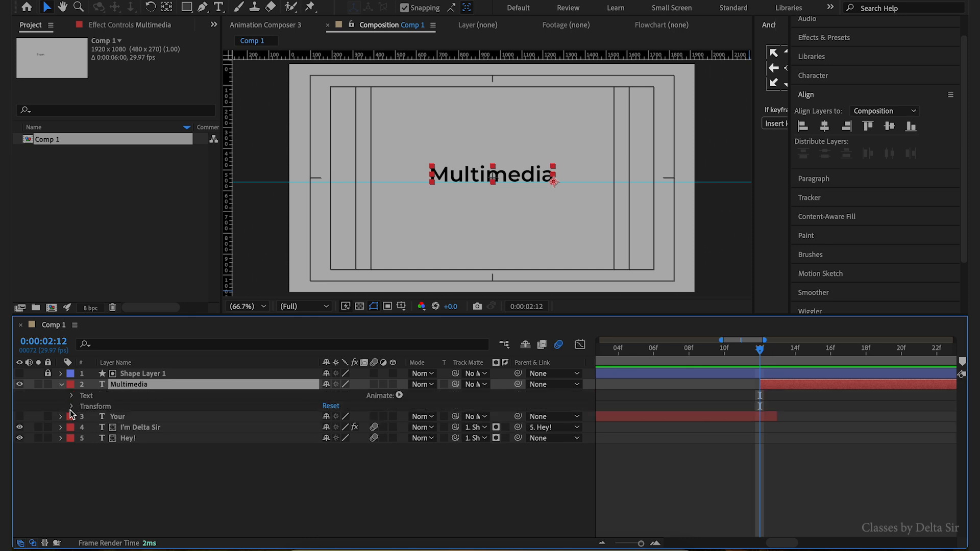
click(73, 406)
click(92, 439)
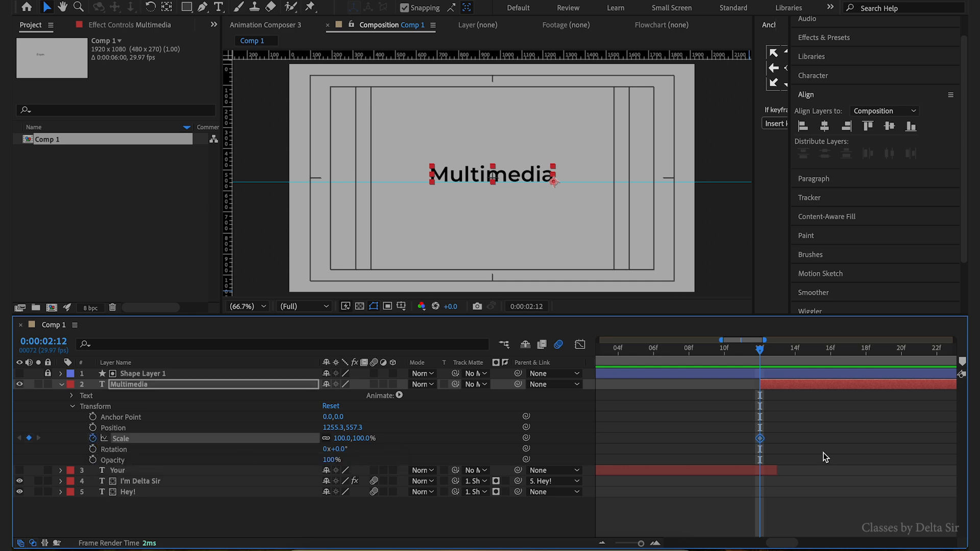
key(Page_Down)
key(Page_Down)
key(Page_Down)
key(Page_Down)
key(Page_Down)
key(Page_Down)
key(Page_Down)
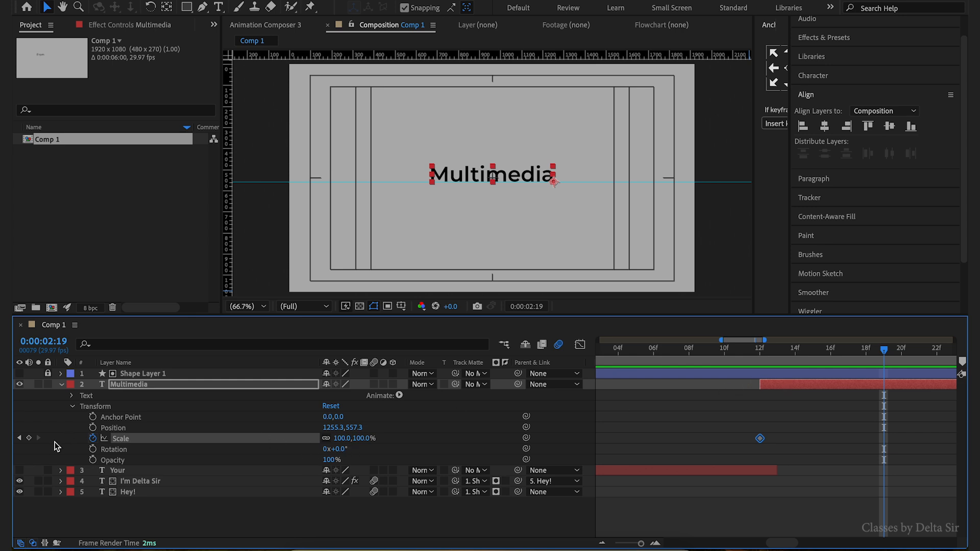
click(29, 438)
click(19, 438)
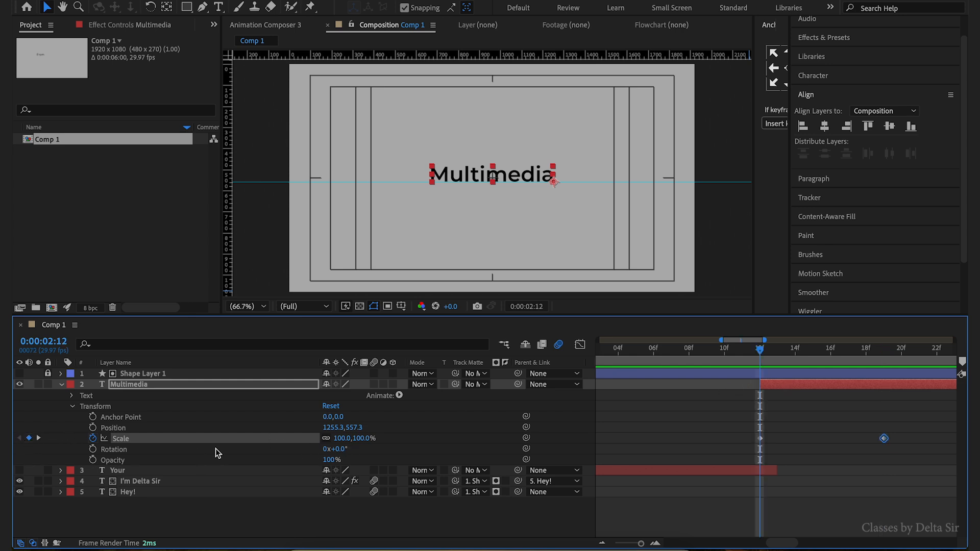
click(342, 440)
text(0)
key(Return)
- Centre the Multimedia layer's anchor point on its text
key(minus)
click(697, 435)
key(apostrophe)
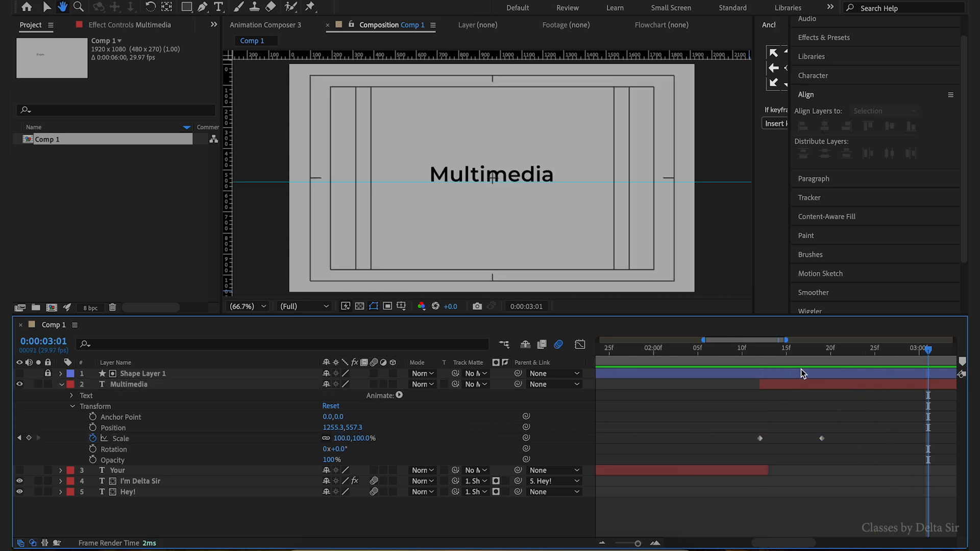
drag(759, 354, 822, 362)
click(831, 385)
click(166, 6)
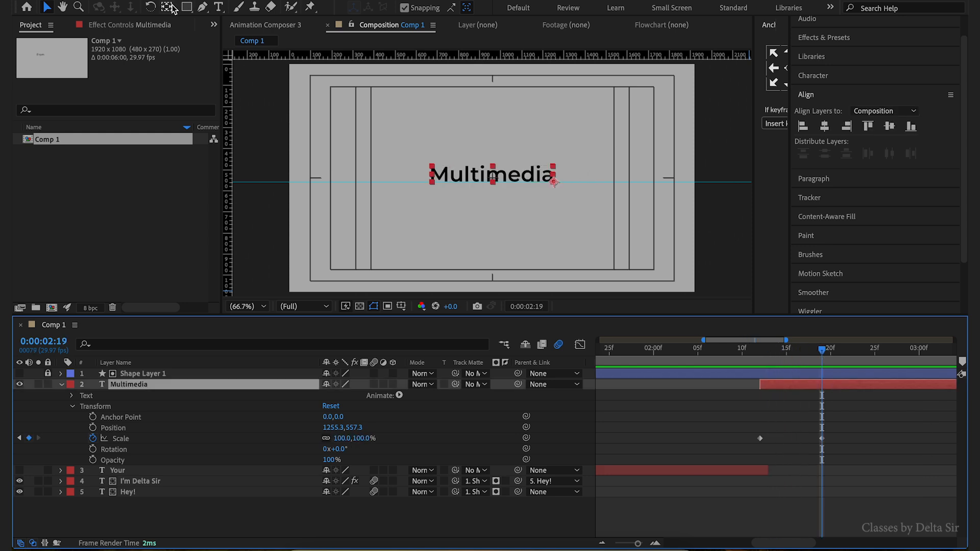
scroll(558, 197, up, 2)
key(ctrl+alt+Home)
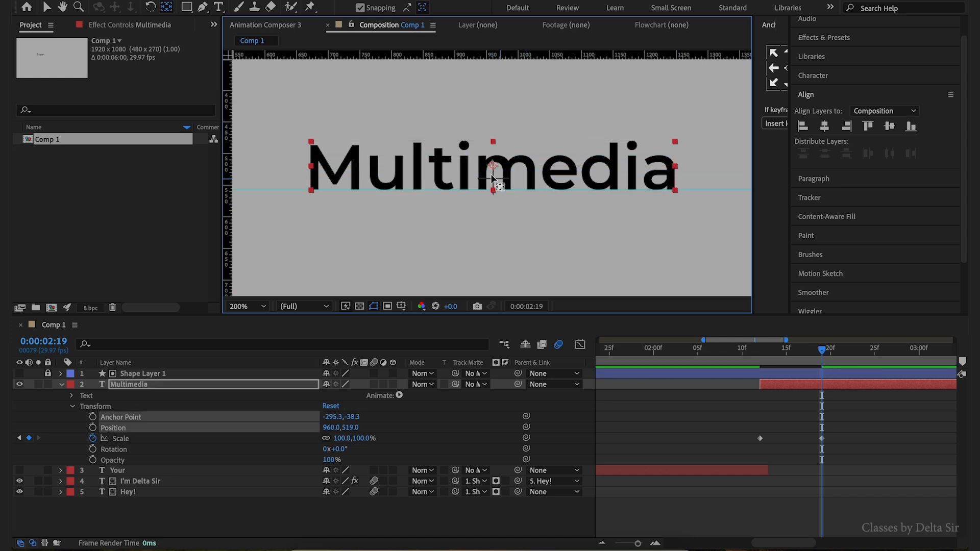
key(v)
scroll(492, 168, down, 2)
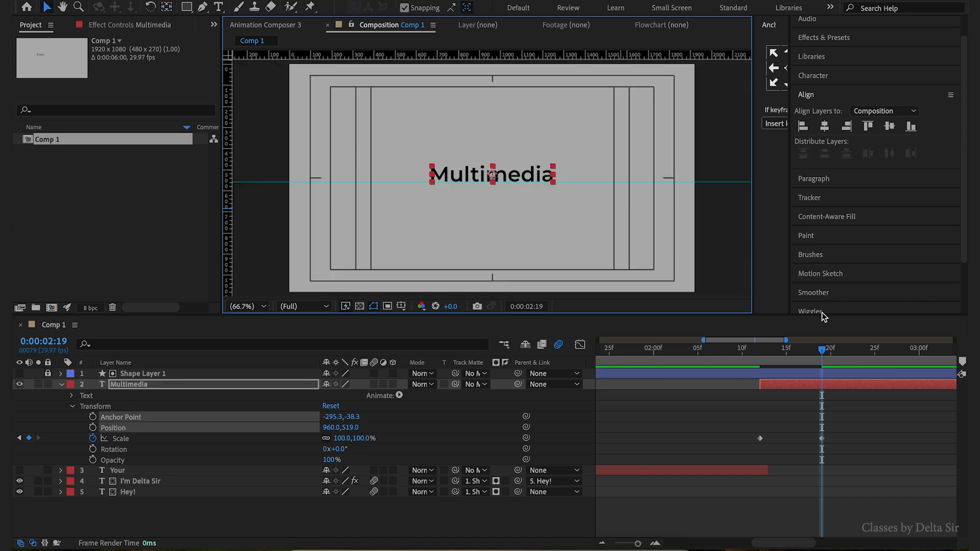
- Ease Multimedia's final Scale keyframe and preview the scale-up animation
click(743, 350)
drag(757, 351, 787, 378)
click(799, 386)
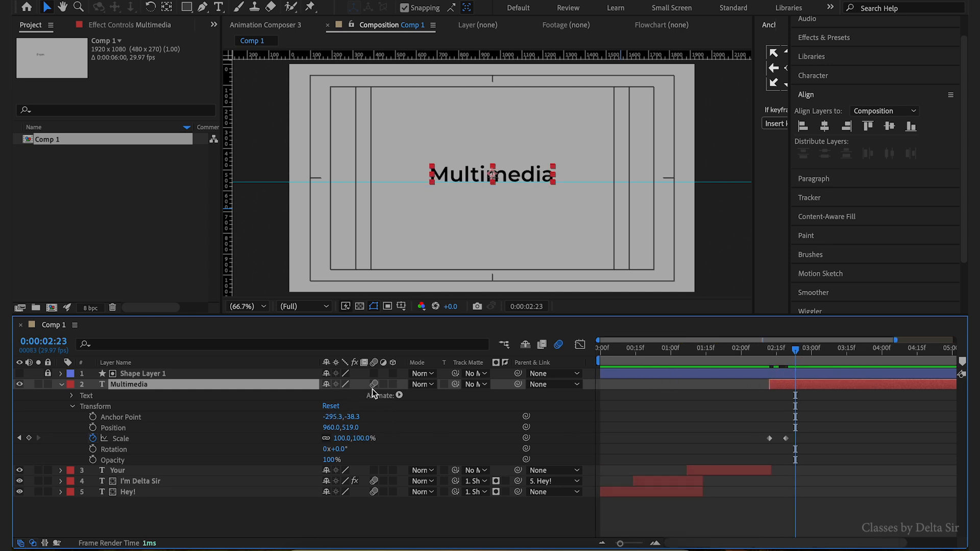
click(786, 438)
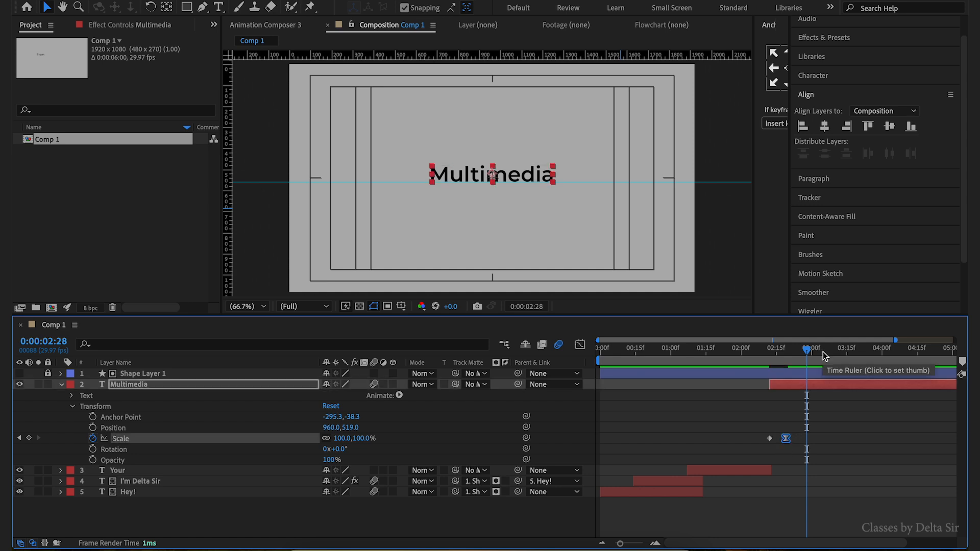
drag(807, 349, 758, 352)
key(space)
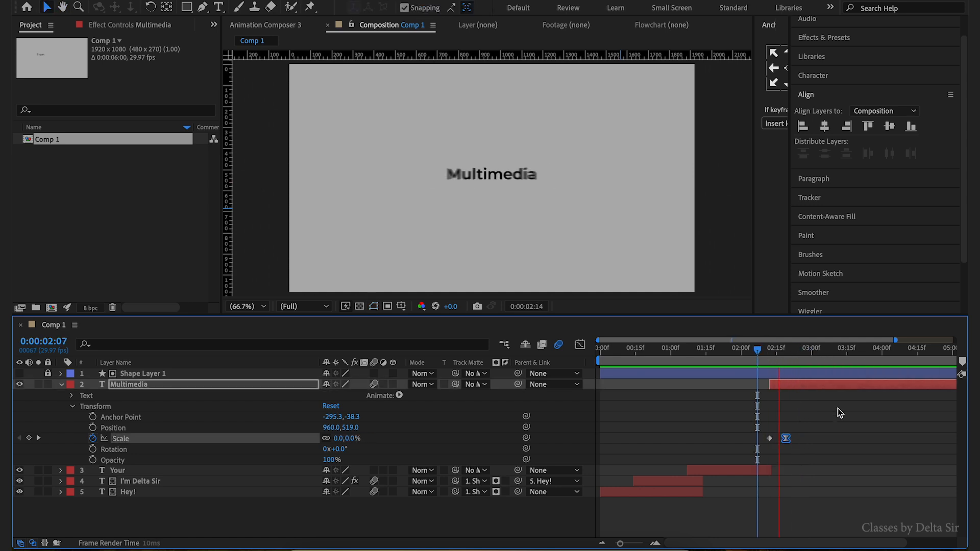
key(space)
click(838, 388)
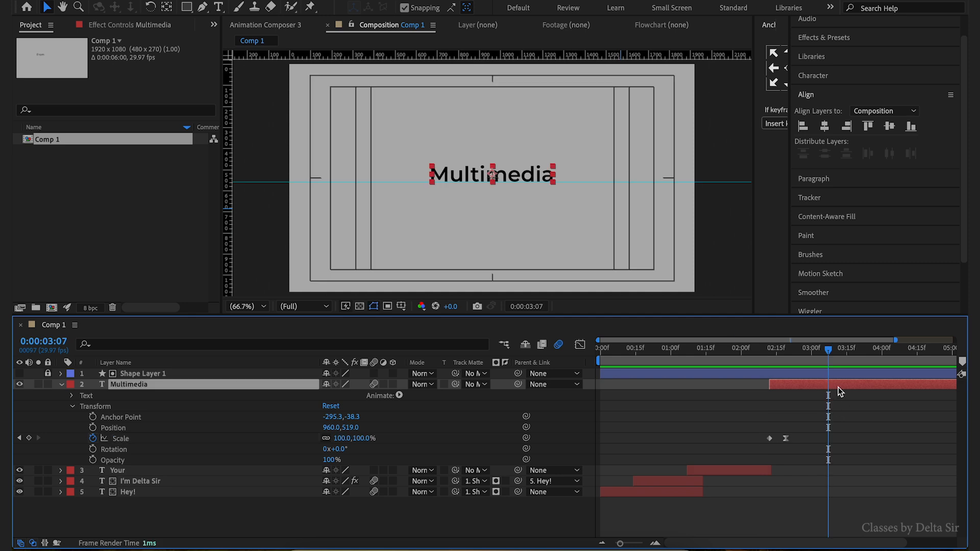
click(183, 522)
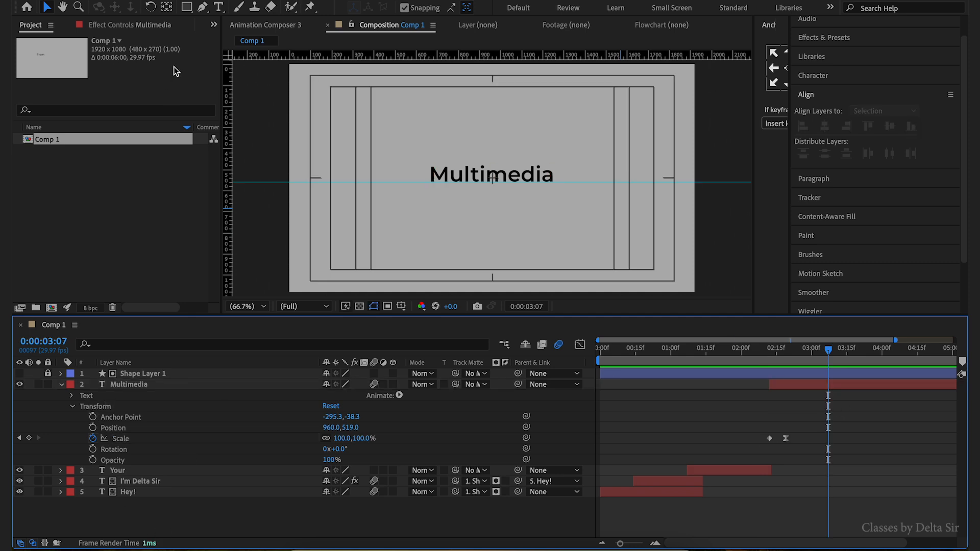
- Create a new text layer with the lines &, Design and Faculty below Multimedia
click(221, 8)
click(430, 205)
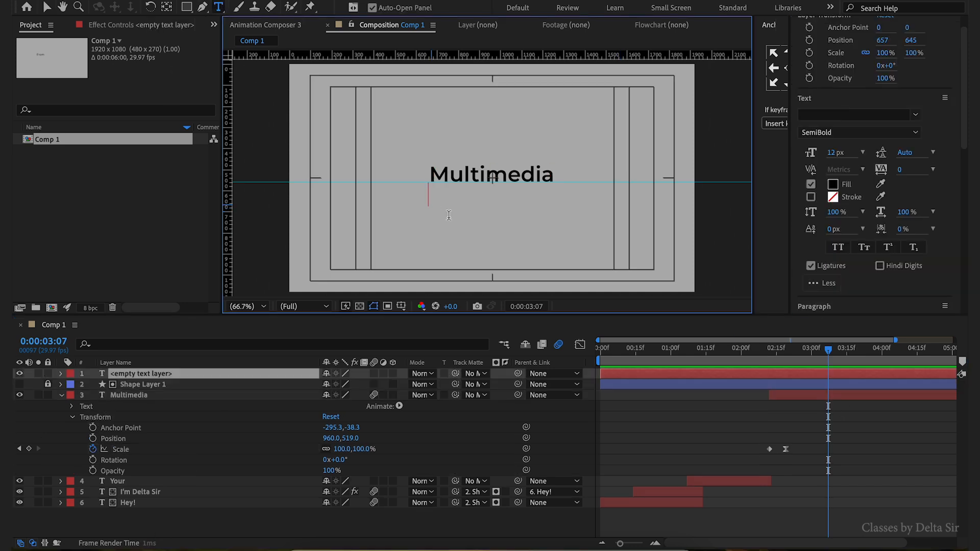
text(&)
key(Return)
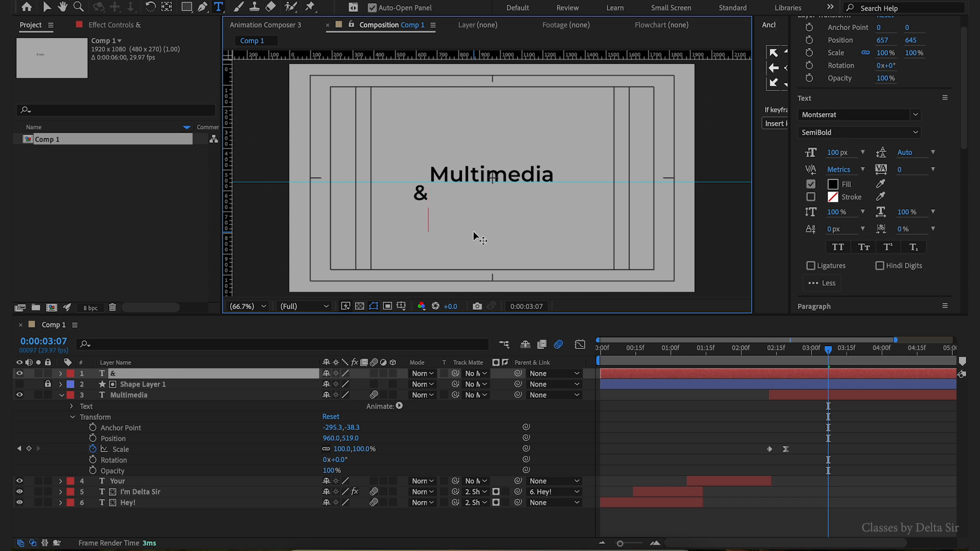
text(Design Faculty)
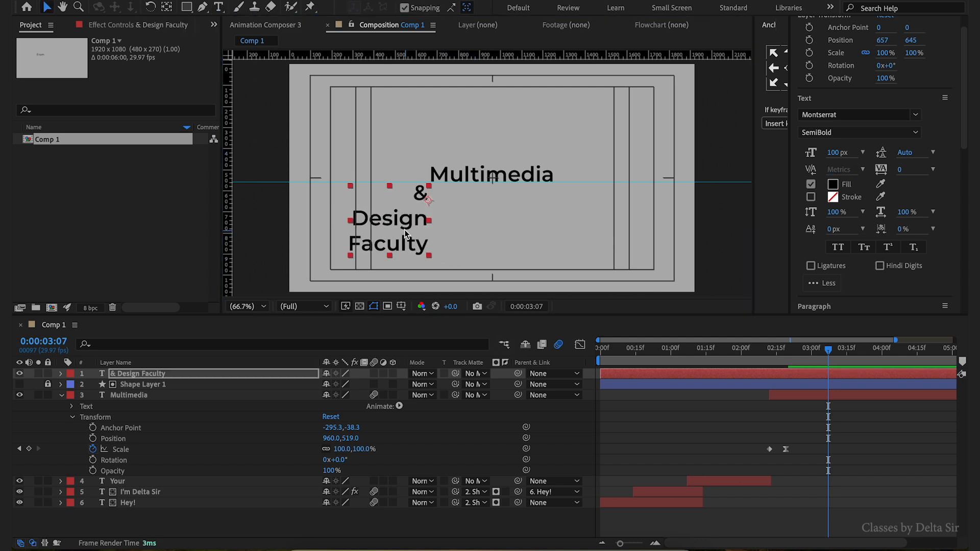
- Centre-align the & Design Faculty paragraph and centre the layer horizontally in the composition beneath Multimedia
drag(404, 229, 520, 233)
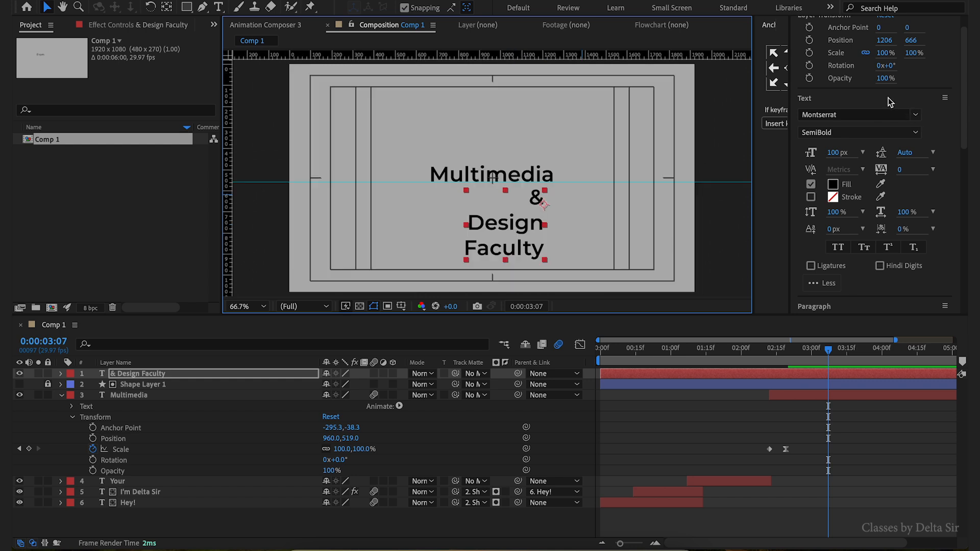
drag(964, 97, 965, 165)
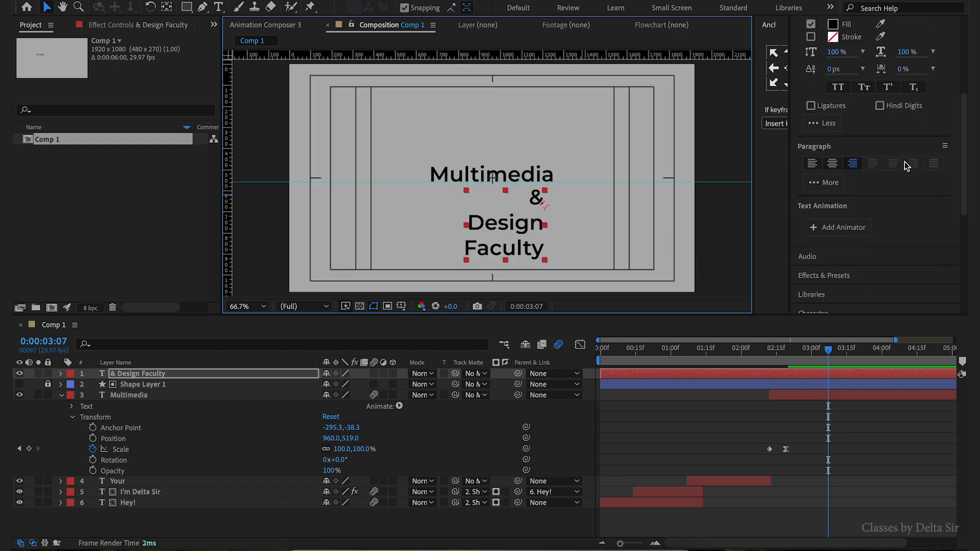
click(831, 166)
mouse_move(522, 229)
mouse_down()
mouse_move(522, 222)
mouse_move(508, 229)
mouse_up()
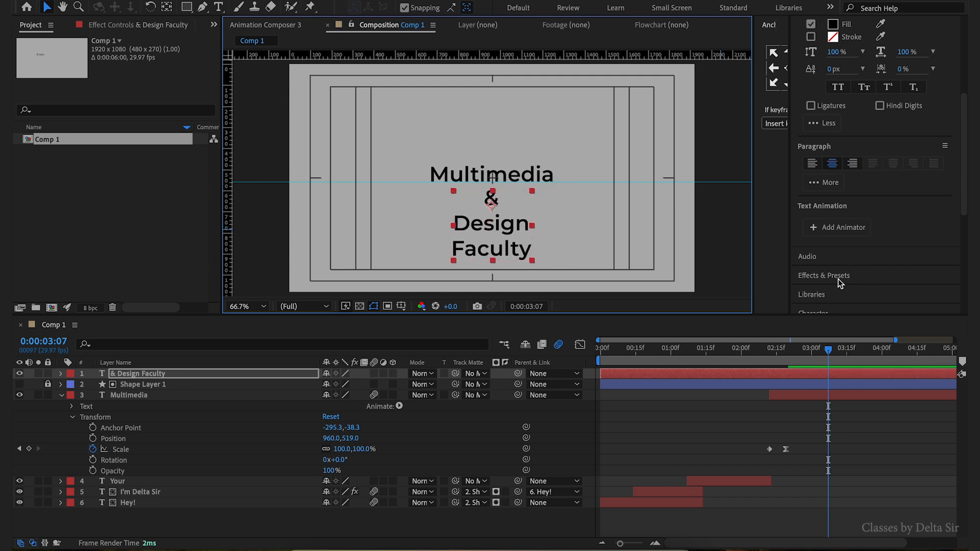
scroll(840, 236, down, 4)
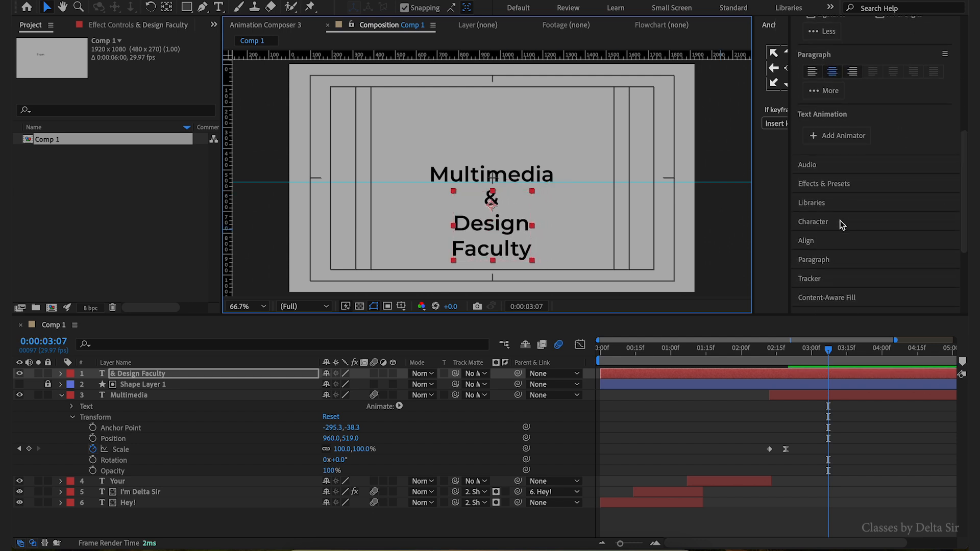
click(840, 235)
click(826, 131)
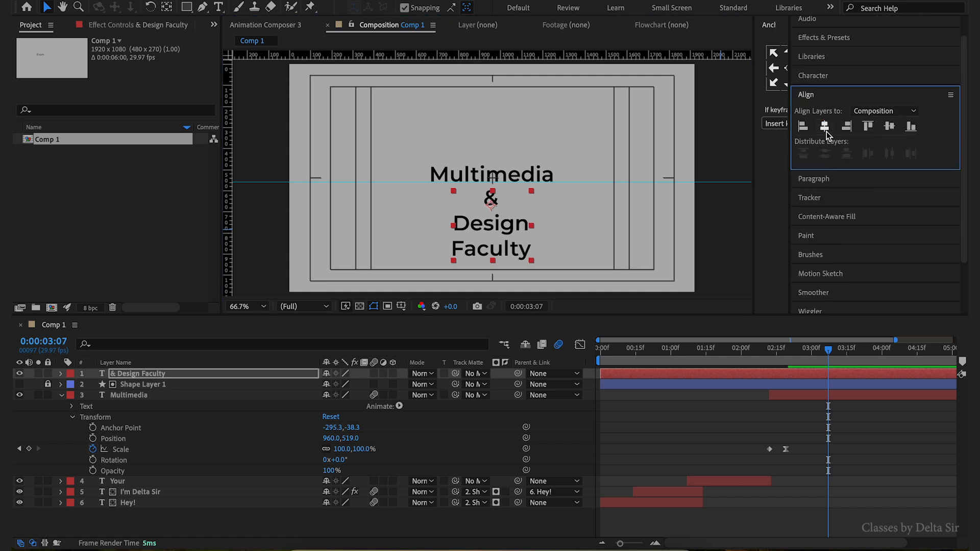
- Shift the & Design Faculty layer to start at about 0:00:03:07 and place it beneath Shape Layer 1
drag(646, 374, 871, 388)
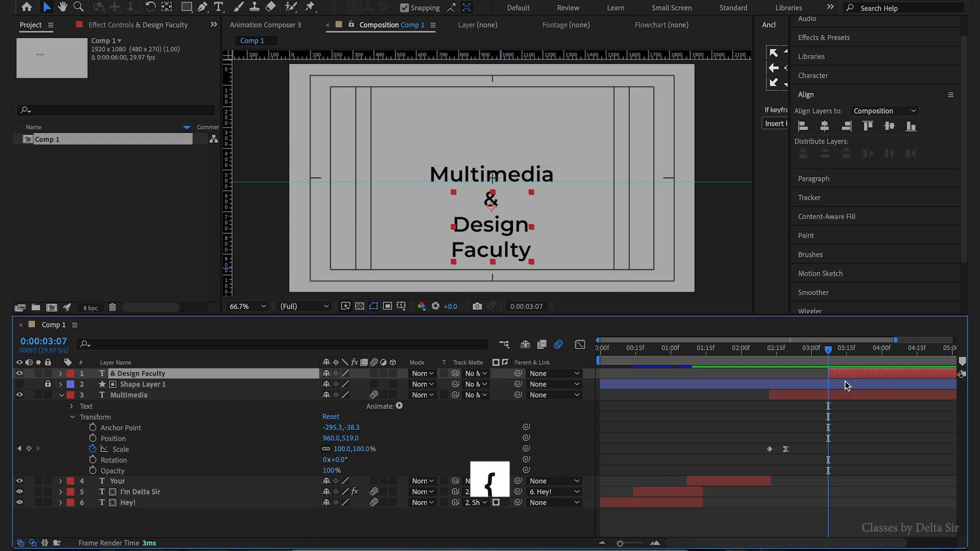
click(63, 396)
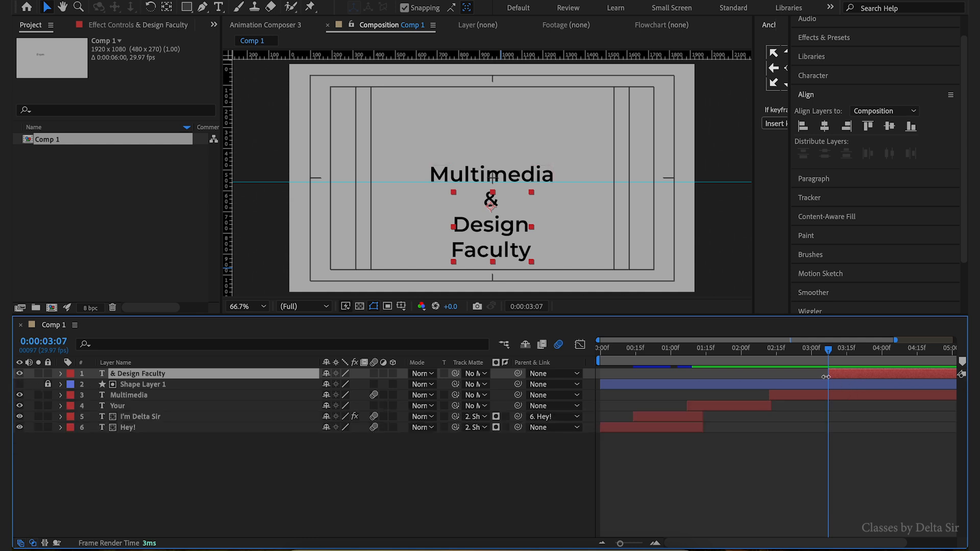
drag(156, 378, 158, 396)
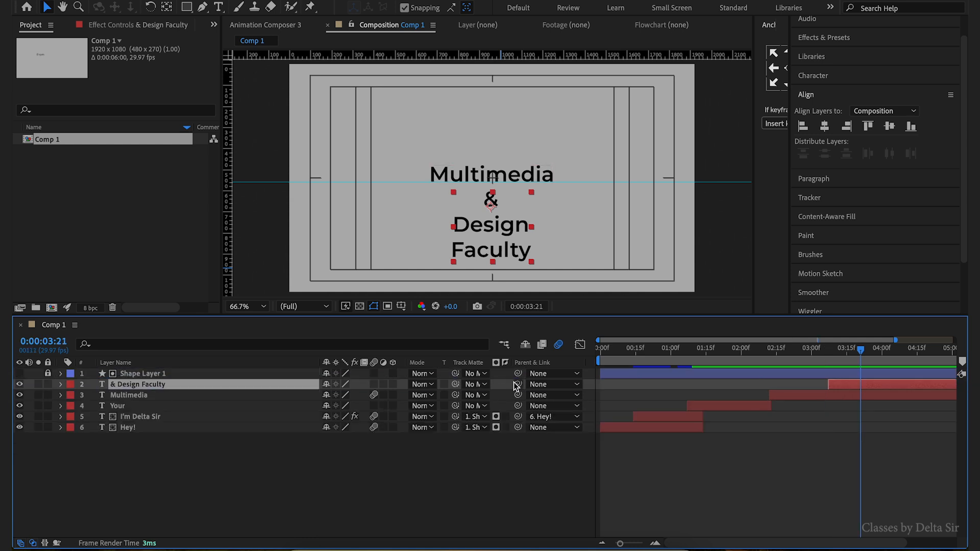
- Parent the & Design Faculty layer to the Multimedia layer
drag(519, 385, 213, 396)
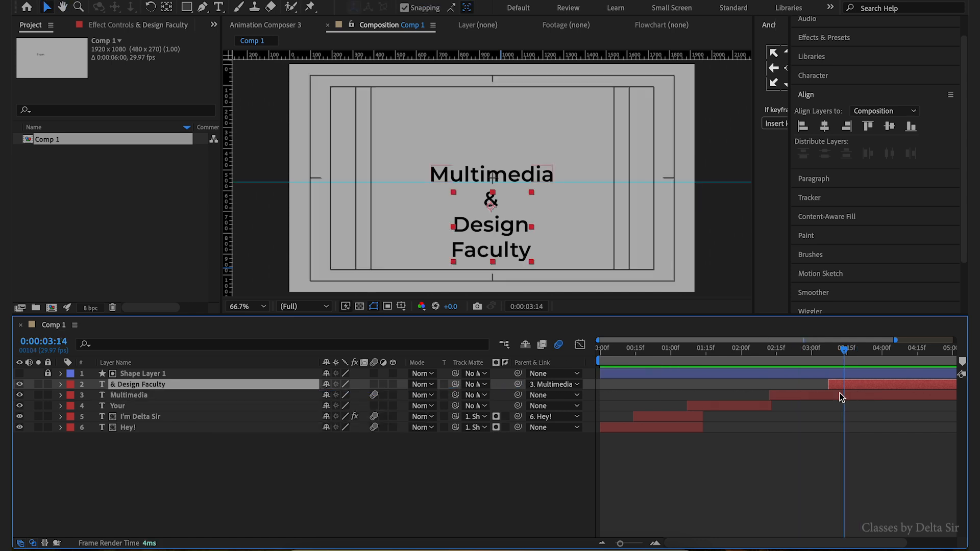
key(i)
- Keyframe Multimedia's Position so the text moves upward starting at 0:00:03:07
click(846, 396)
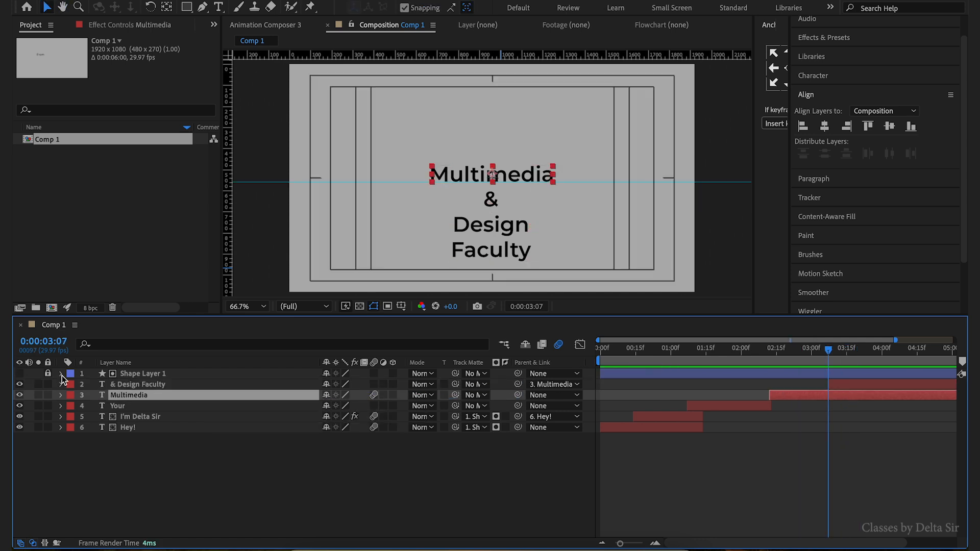
key(p)
drag(819, 360, 830, 363)
click(849, 384)
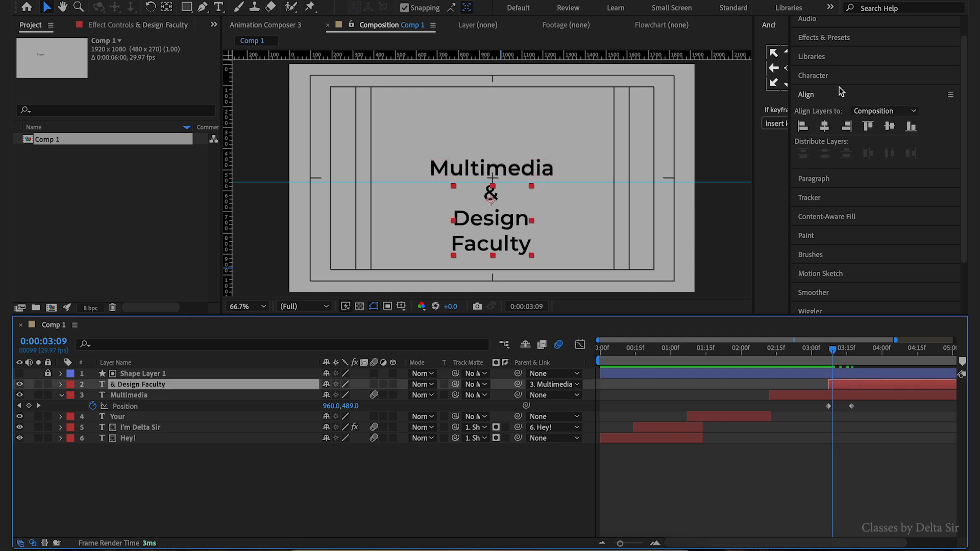
- Apply the Text > Animate In preset Slide Up By Word to the & Design Faculty layer
click(837, 37)
scroll(893, 238, down, 4)
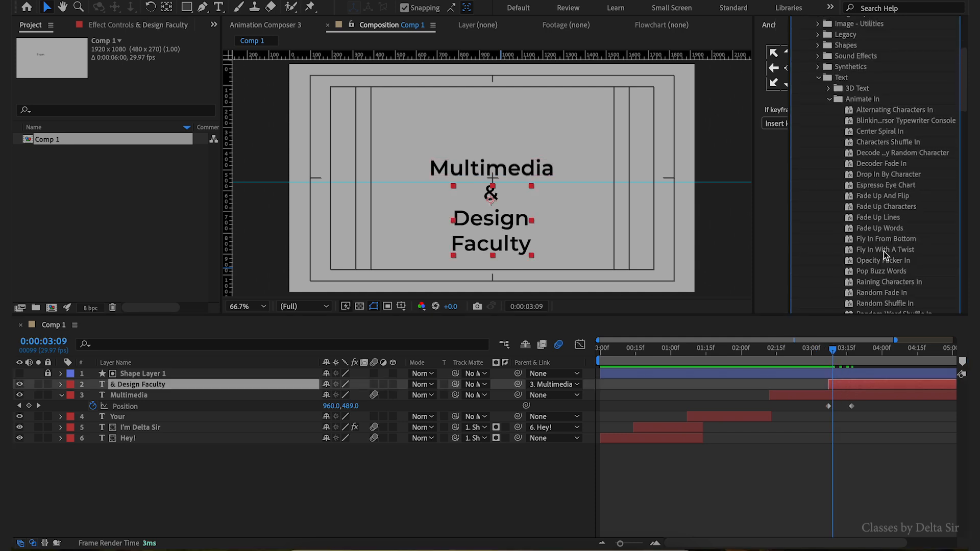
scroll(891, 238, down, 5)
click(879, 235)
drag(879, 237, 851, 389)
- Move the second Offset keyframe closer to the first and apply easy ease to the selected keyframes
drag(910, 406, 824, 413)
drag(793, 351, 783, 352)
drag(795, 353, 806, 365)
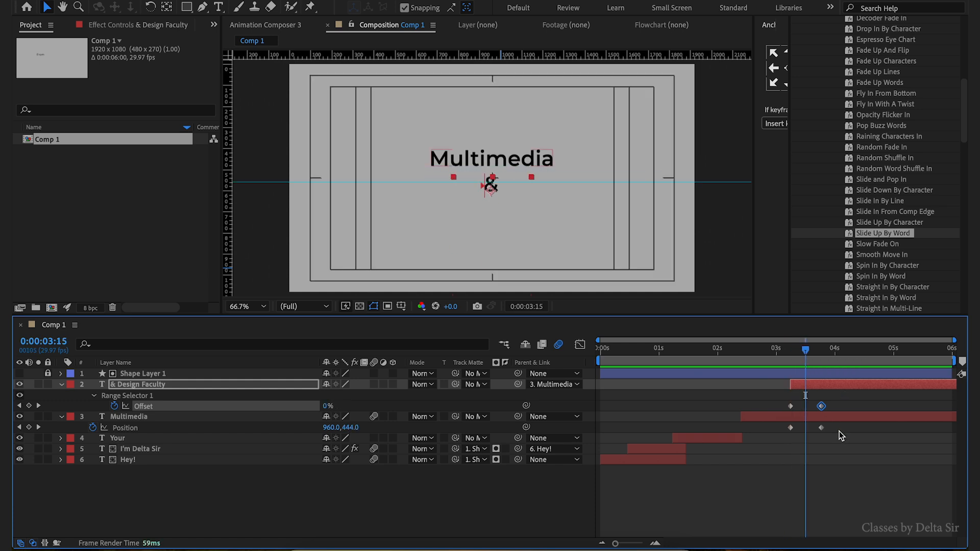
drag(839, 431, 769, 440)
key(F9)
drag(843, 401, 812, 430)
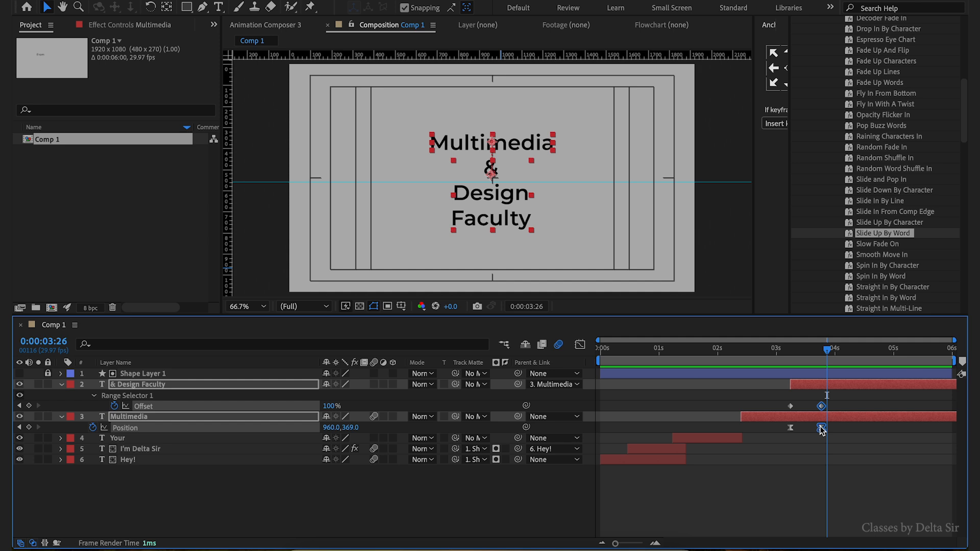
click(776, 352)
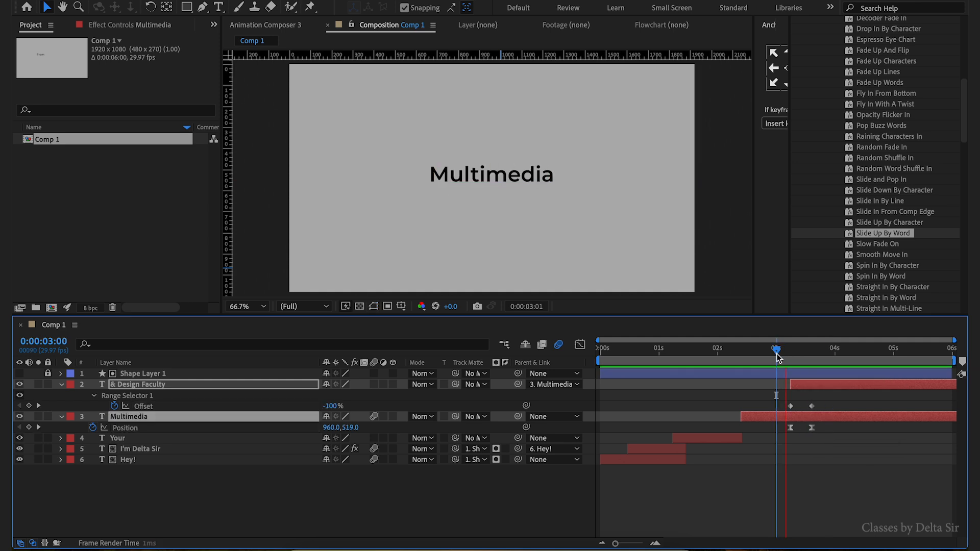
- Preview the upward move of Multimedia and the Slide Up By Word animation on the timeline
key(space)
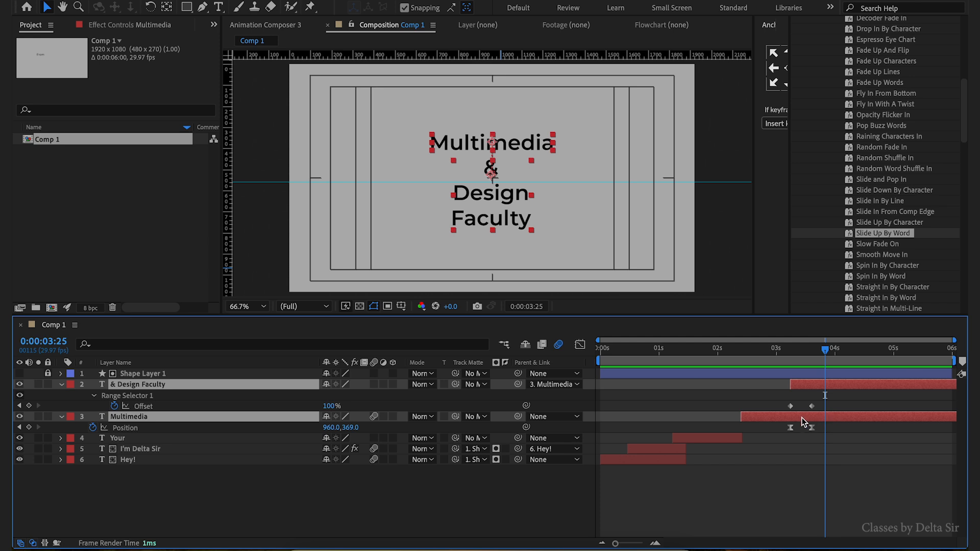
mouse_move(802, 348)
mouse_down()
mouse_move(788, 356)
mouse_move(798, 359)
mouse_up()
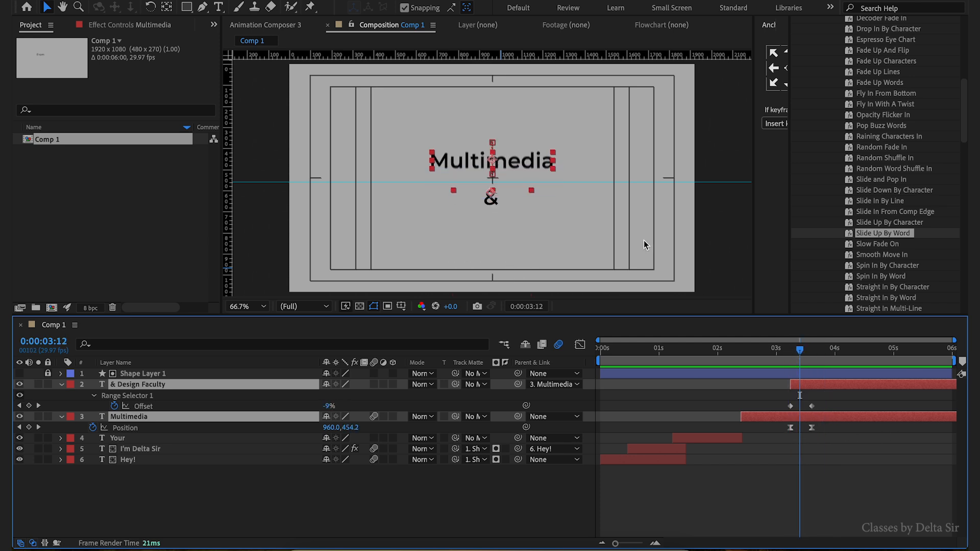
scroll(645, 240, down, 4)
scroll(611, 253, down, 2)
key(j)
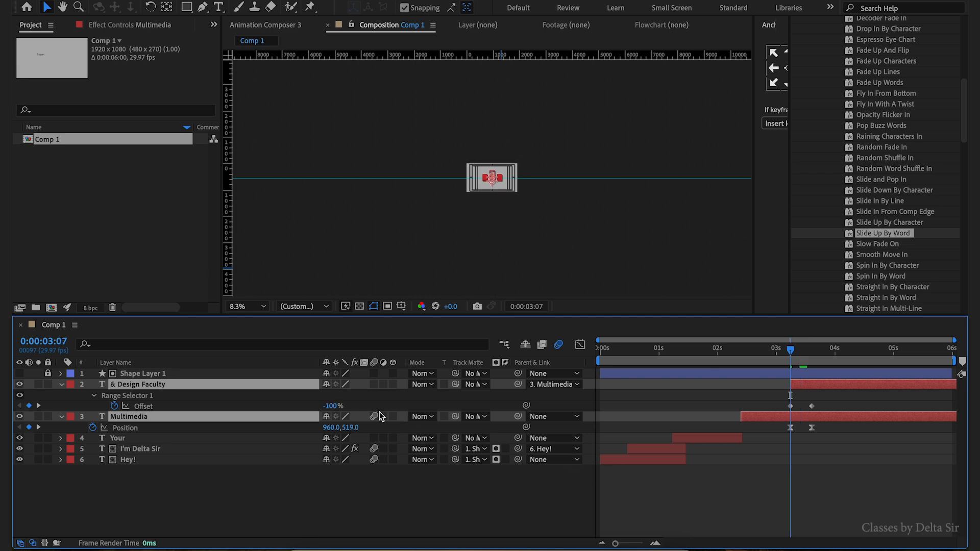
drag(330, 406, 380, 408)
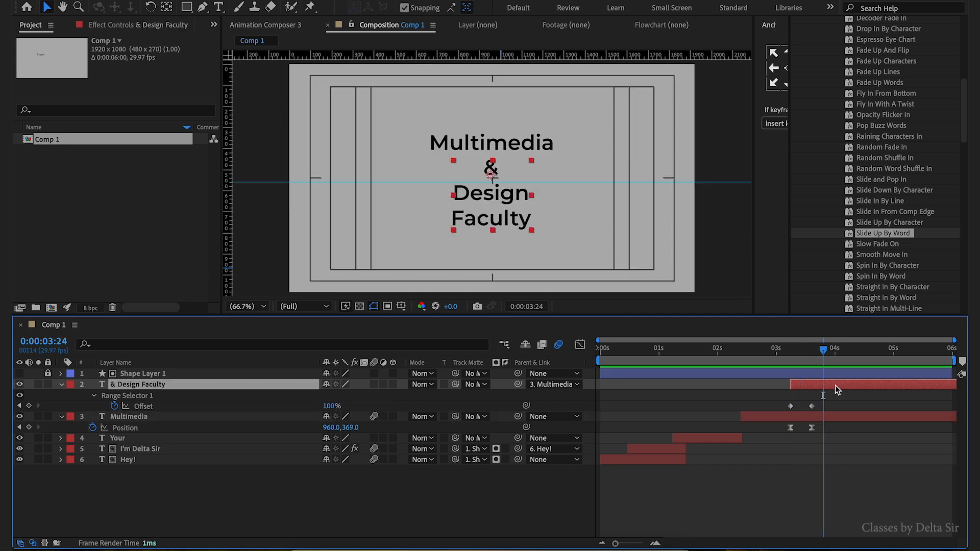
- Set the word Faculty in the & Design Faculty text to Light Italic
double_click(458, 172)
double_click(503, 223)
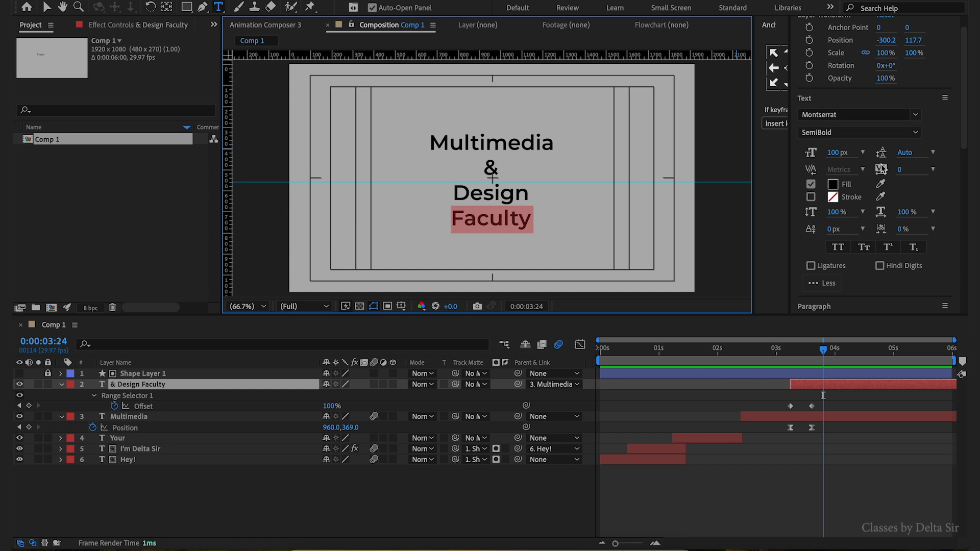
click(888, 136)
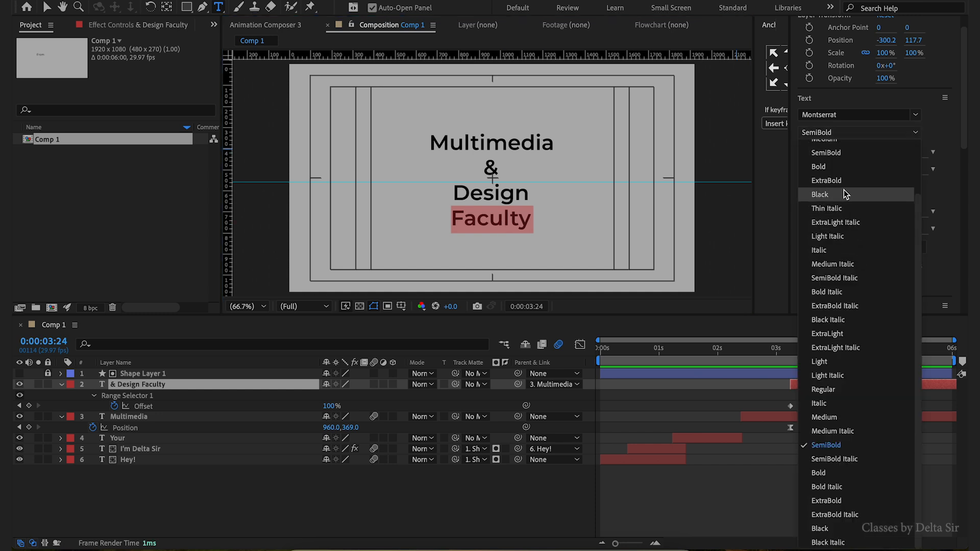
click(850, 234)
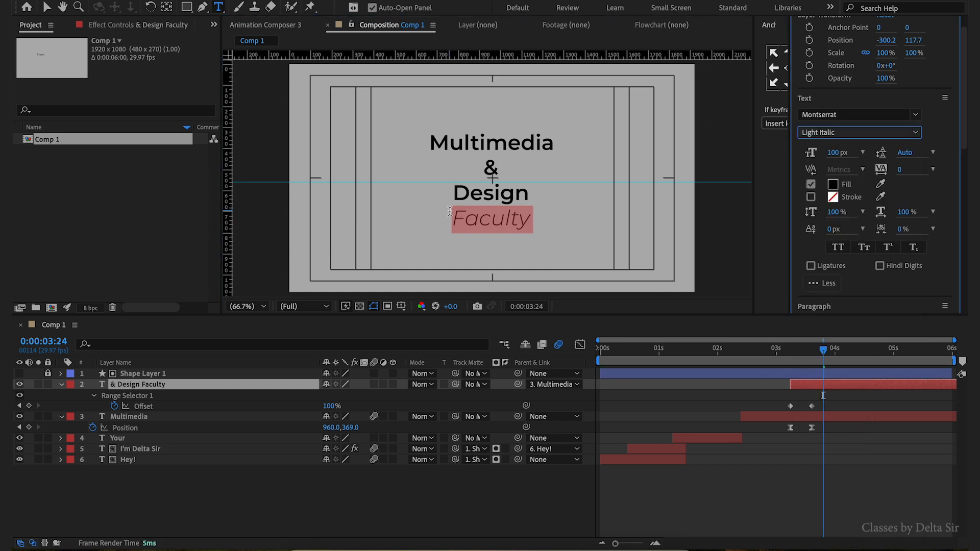
- Play back the intro animation from the start with the composition viewer maximized
click(494, 165)
double_click(494, 165)
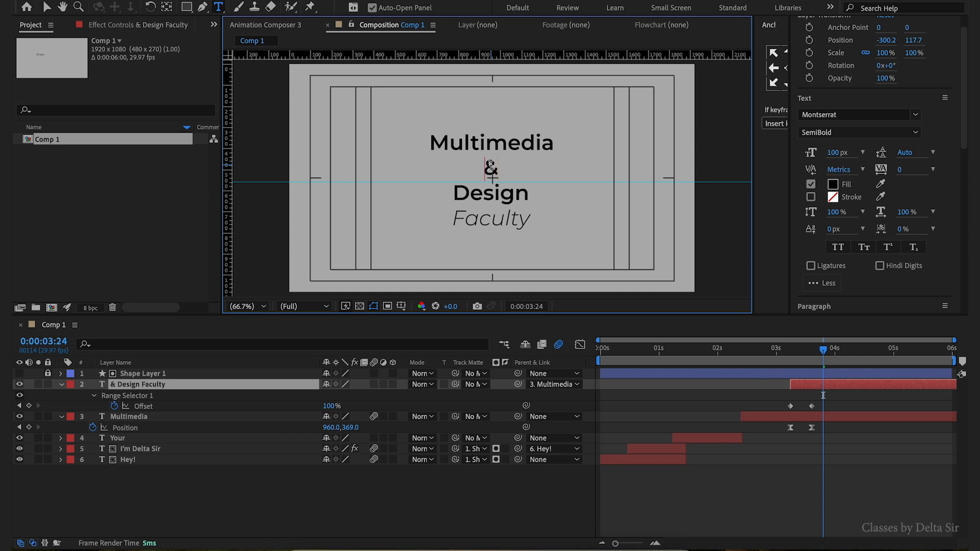
double_click(490, 166)
key(space)
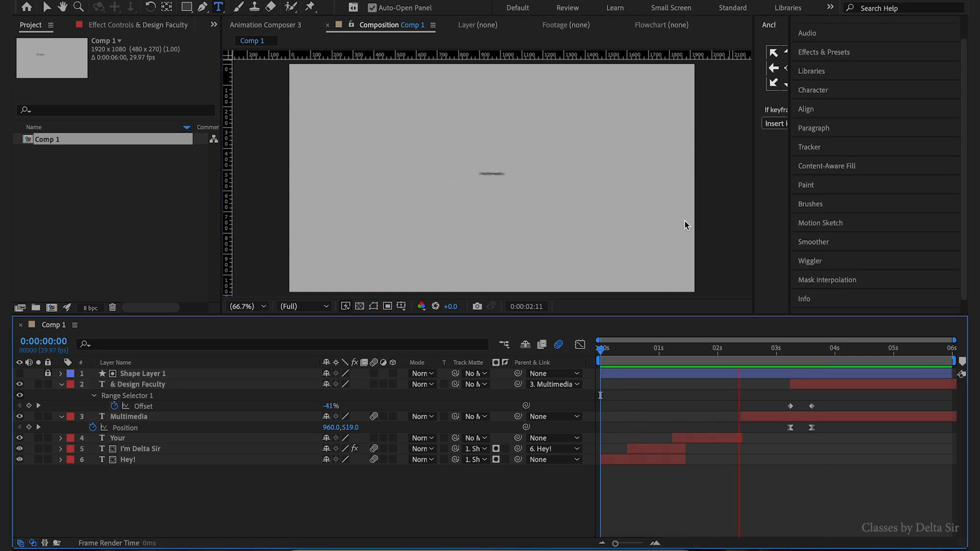
key(space)
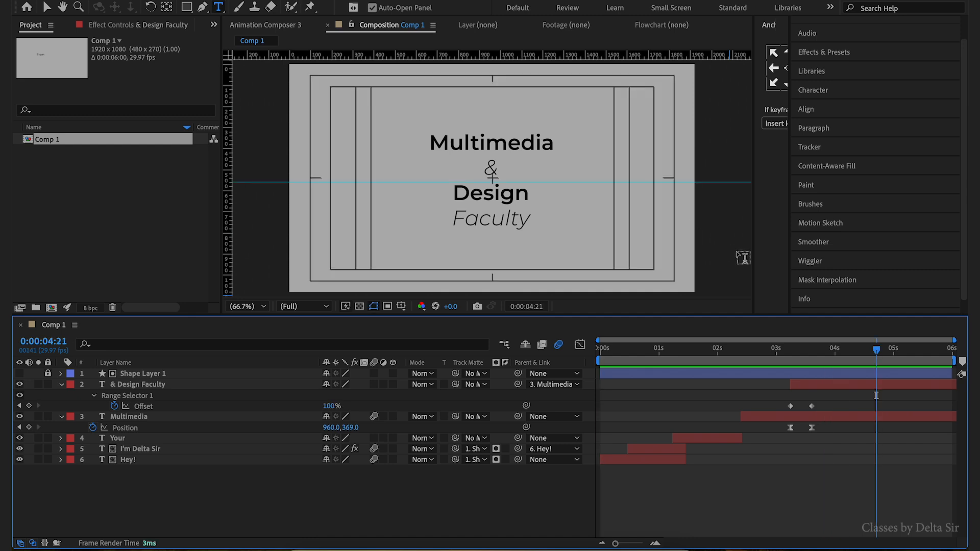
key(space)
key(grave)
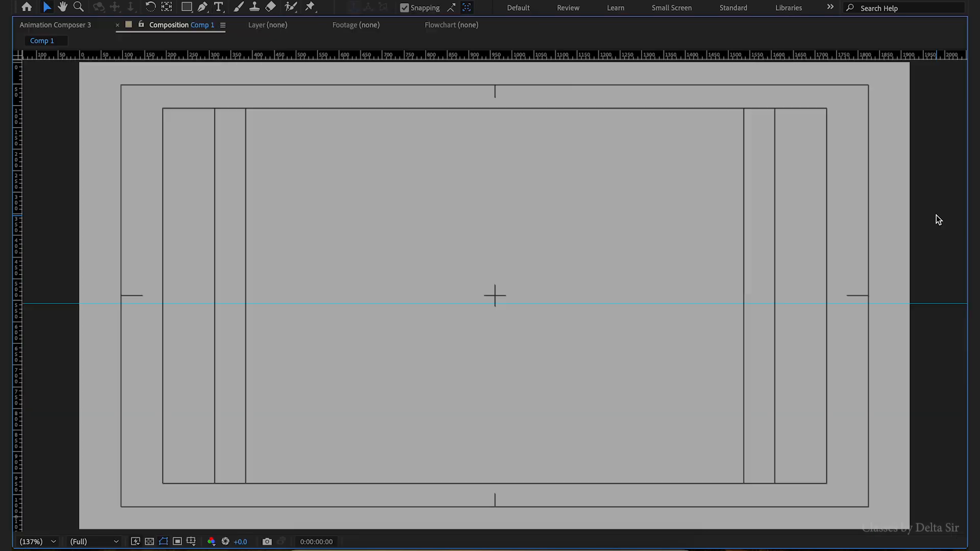